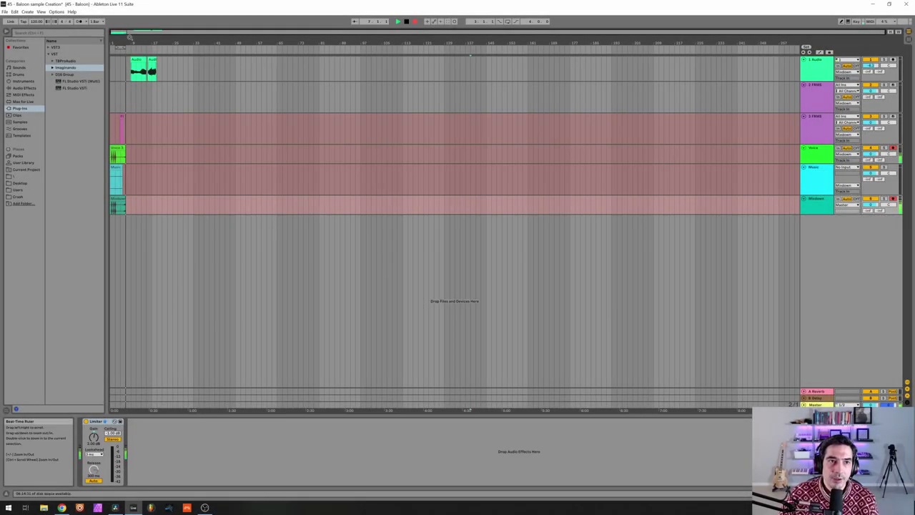
Step: Zoom the arrangement in on the song start and select the 3 FRMS track
{"action": "left_click_drag", "start_coordinate": [130, 38], "coordinate": [245, 39]}
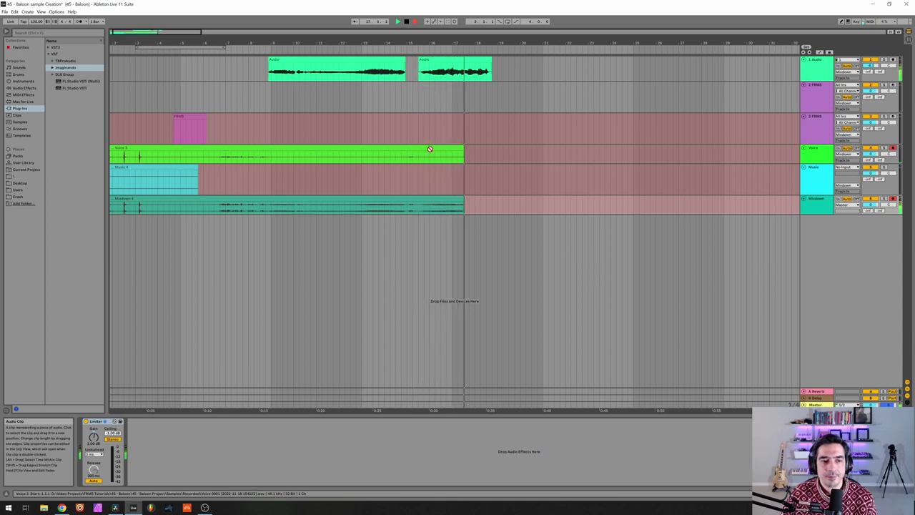
{"action": "left_click", "coordinate": [817, 130]}
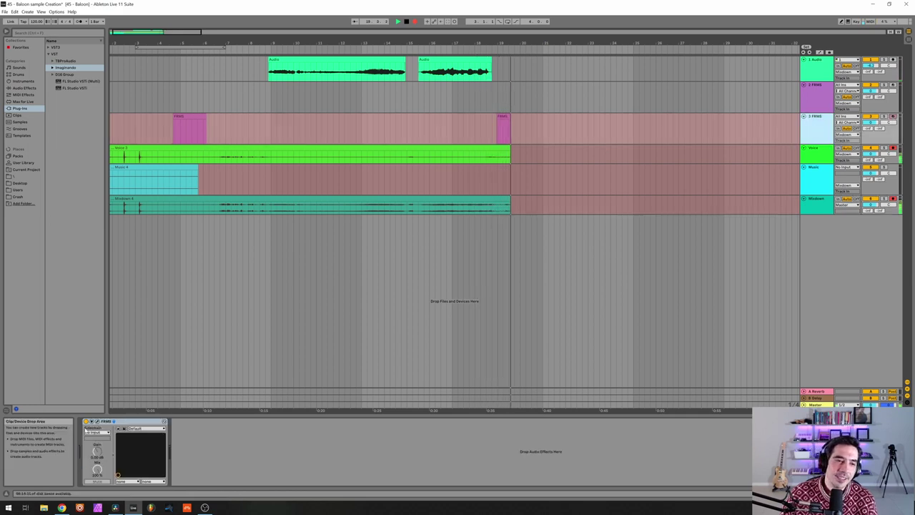
Step: Open the FRMS plug-in window and load Baloon 1.wav from D:/ into the layer
{"action": "left_click", "coordinate": [97, 423]}
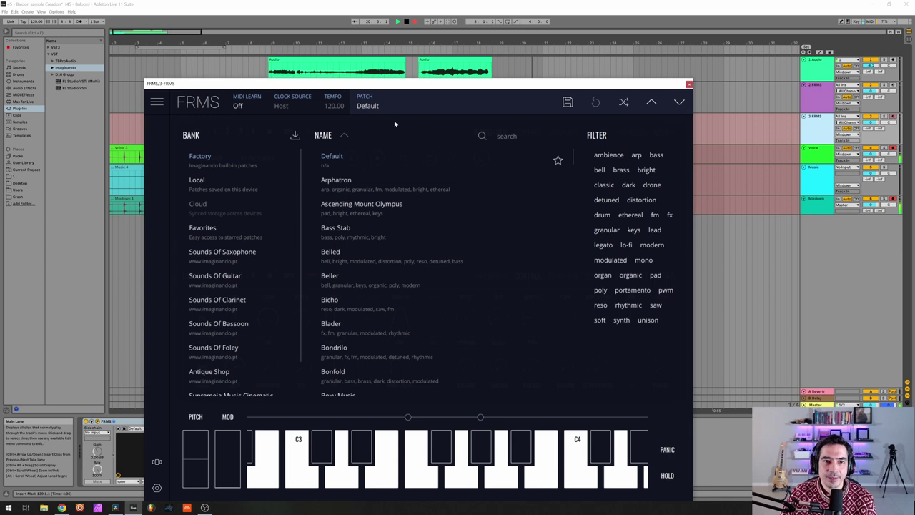
{"action": "left_click", "coordinate": [367, 105]}
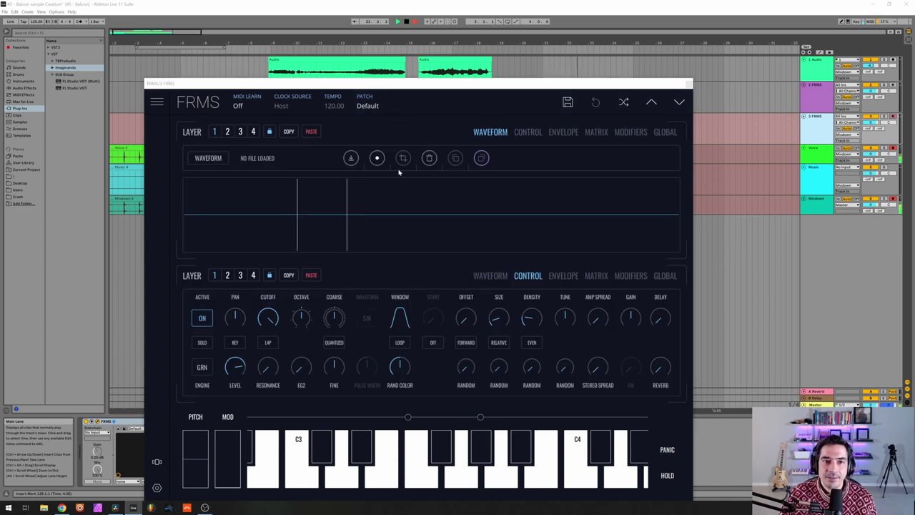
{"action": "left_click", "coordinate": [354, 159]}
{"action": "left_click", "coordinate": [328, 230]}
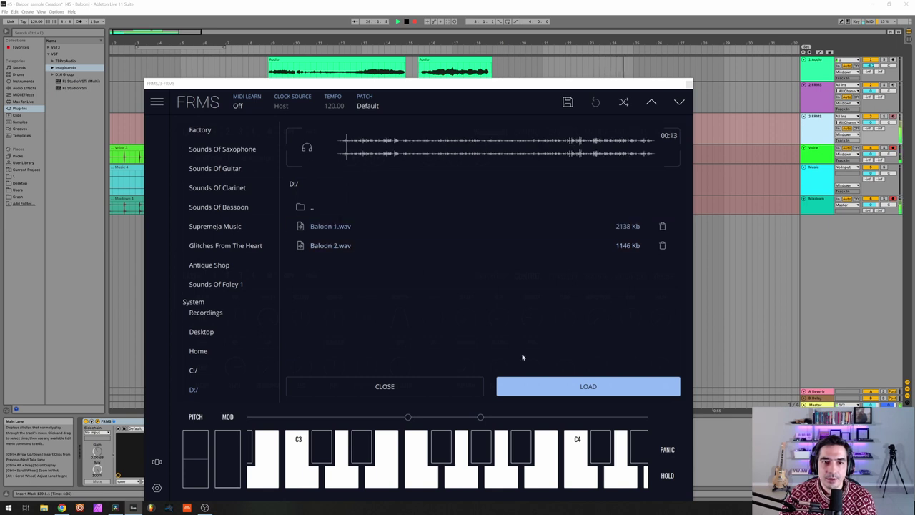
{"action": "left_click", "coordinate": [556, 388]}
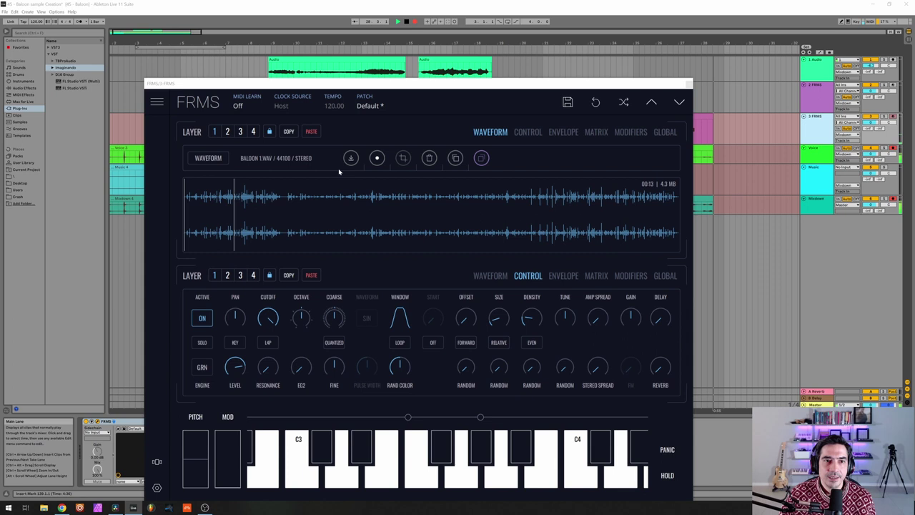
Step: Switch layer 1's engine from GRN to OSC, comparing it with the Baloon 1 layer 2
{"action": "left_click", "coordinate": [378, 157]}
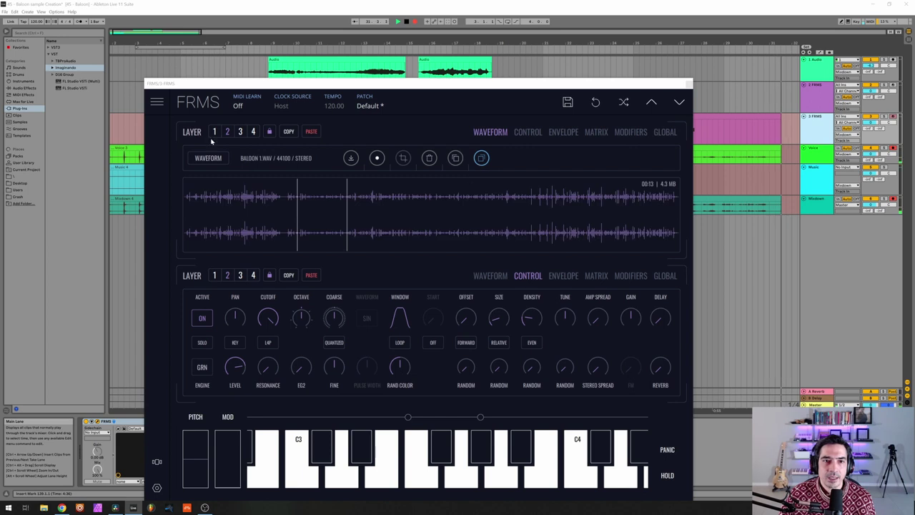
{"action": "left_click", "coordinate": [206, 367]}
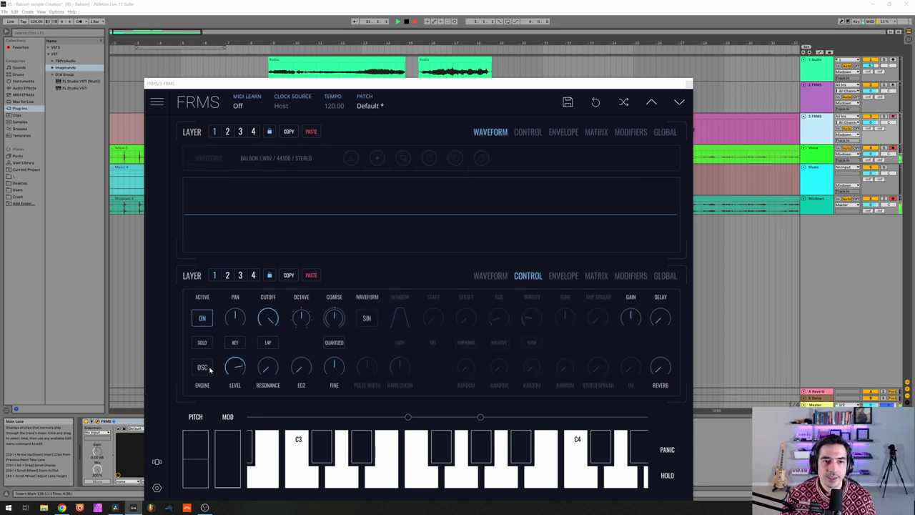
{"action": "left_click", "coordinate": [227, 132]}
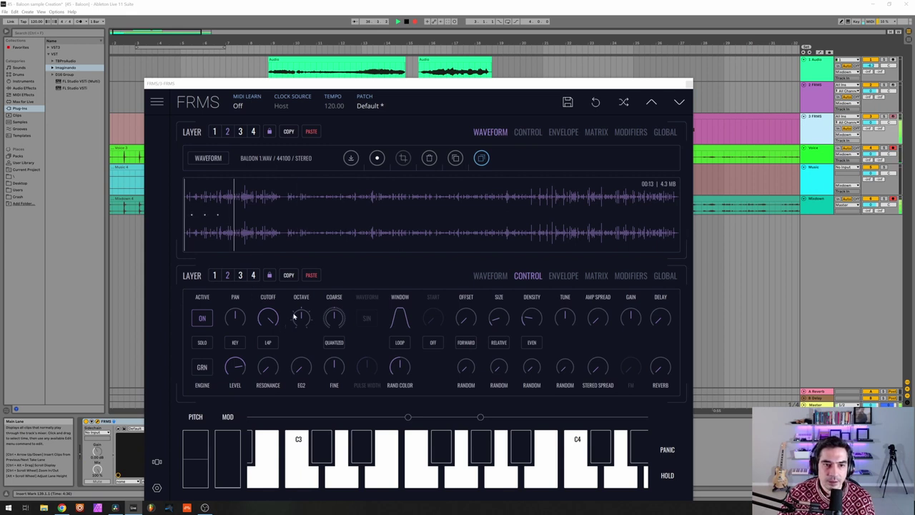
{"action": "left_click", "coordinate": [227, 278]}
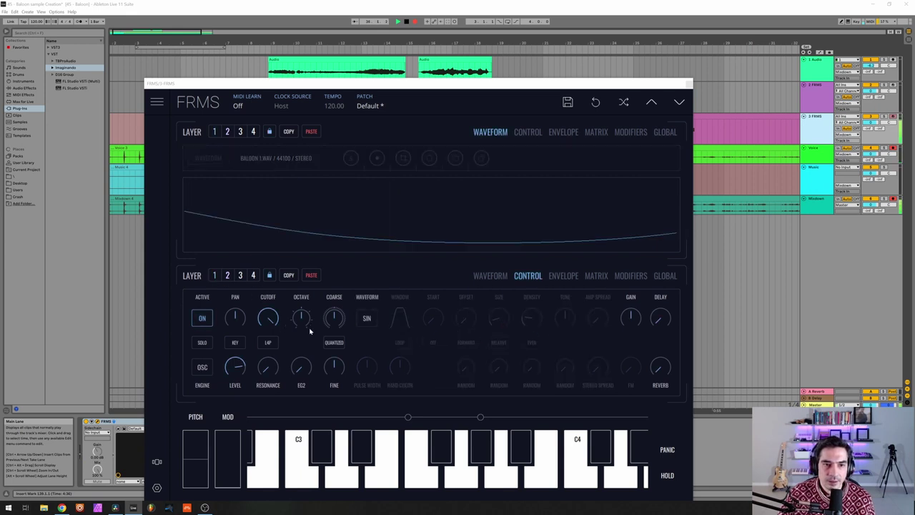
{"action": "left_click", "coordinate": [227, 277]}
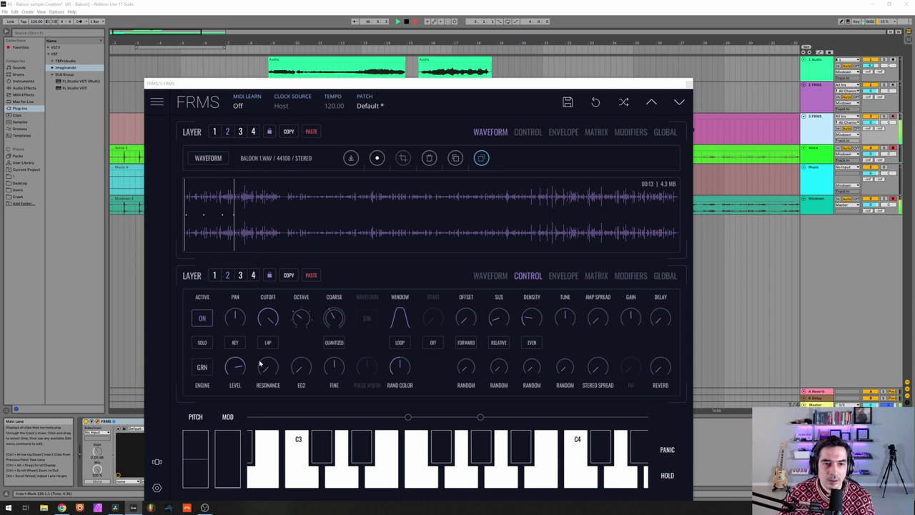
Step: Lower the oscillator layer 1's level to 0.567, then show the GLOBAL delay and reverb page
{"action": "left_click", "coordinate": [214, 275]}
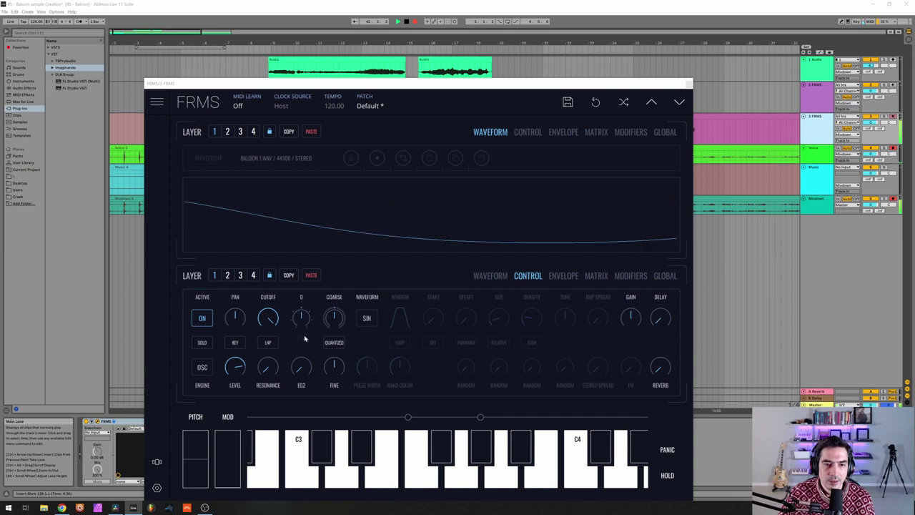
{"action": "left_click_drag", "start_coordinate": [236, 366], "coordinate": [246, 398]}
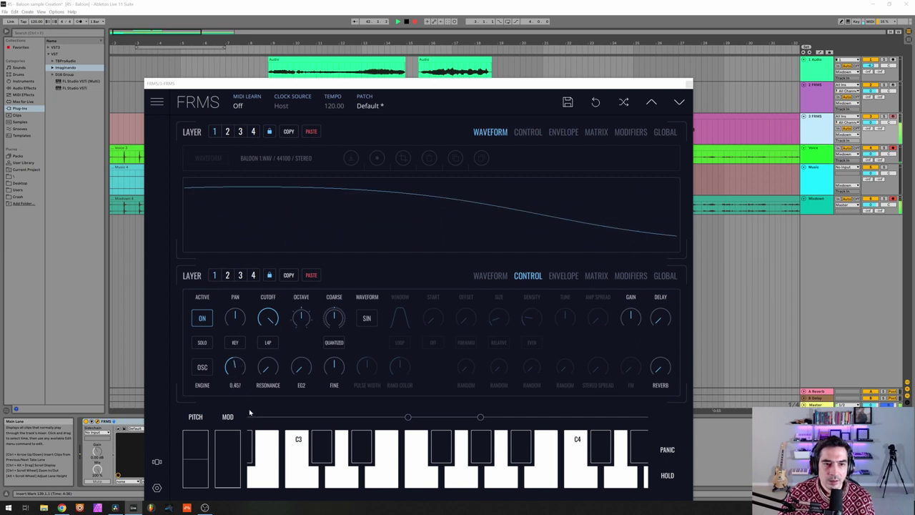
{"action": "left_click", "coordinate": [227, 275]}
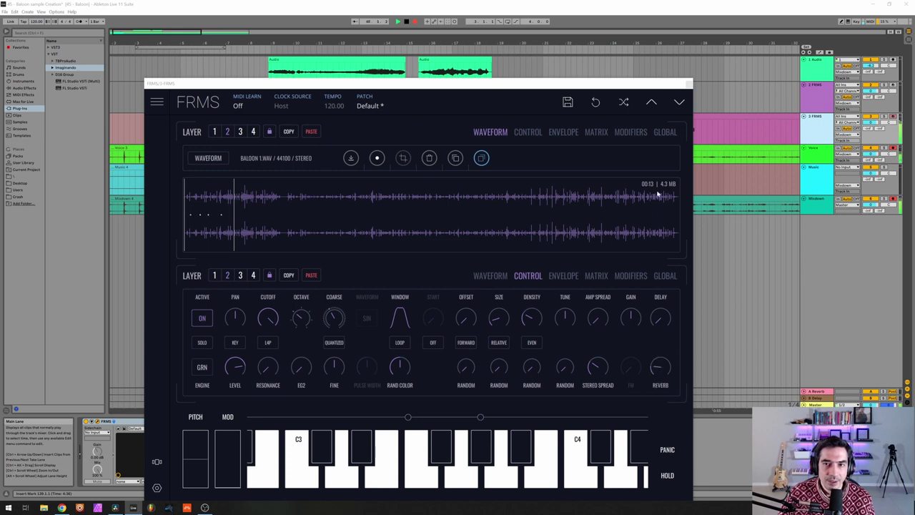
{"action": "left_click", "coordinate": [662, 134]}
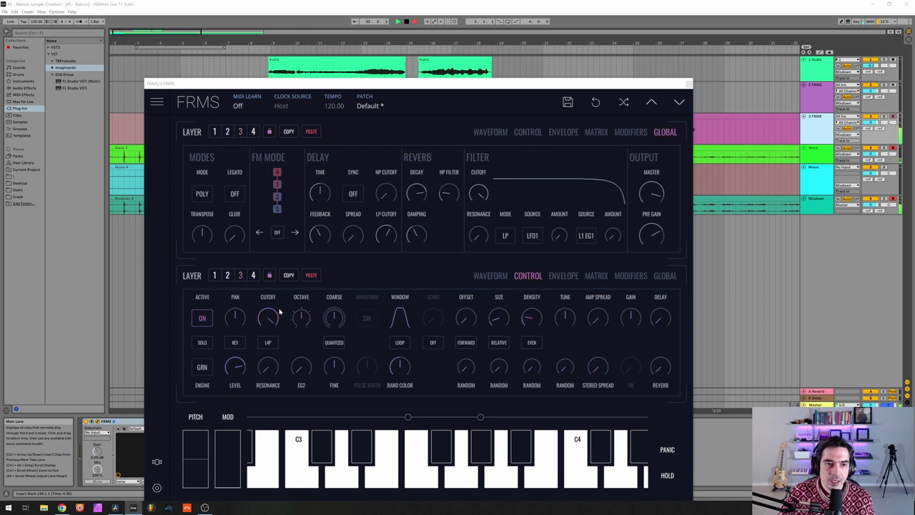
Step: Load Baloon 1.wav into layer 4 and move its grain region back to the sample start
{"action": "left_click", "coordinate": [479, 276]}
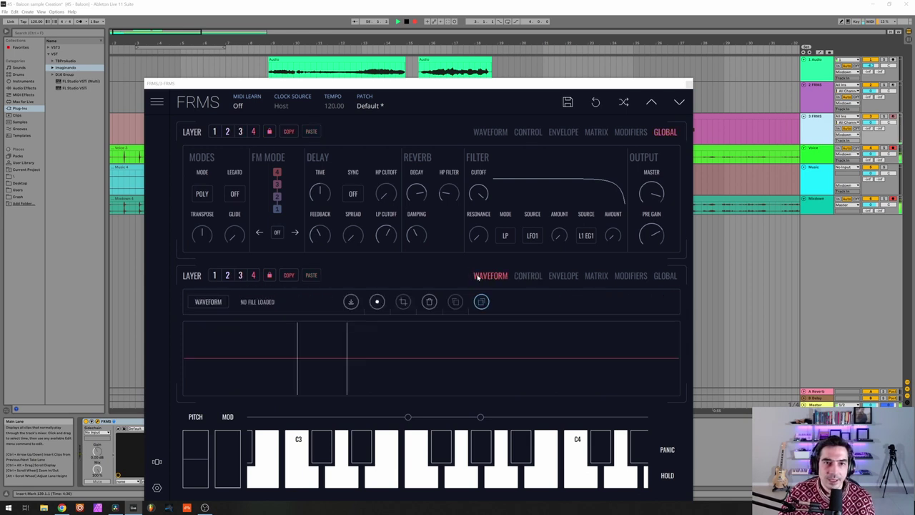
{"action": "left_click", "coordinate": [490, 133]}
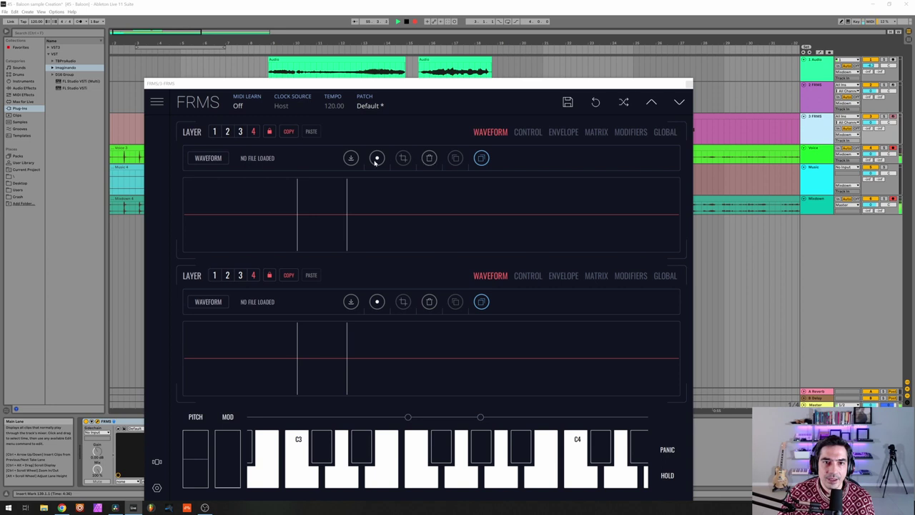
{"action": "left_click", "coordinate": [351, 158]}
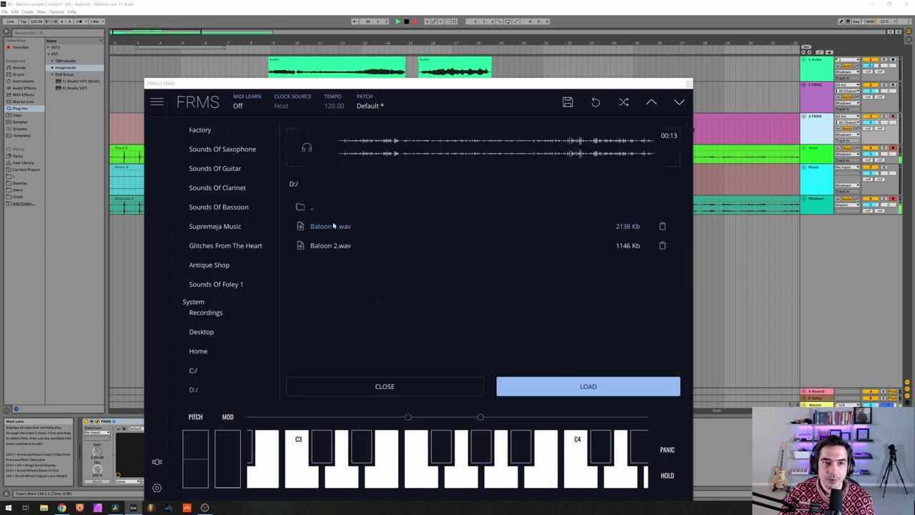
{"action": "left_click", "coordinate": [557, 385]}
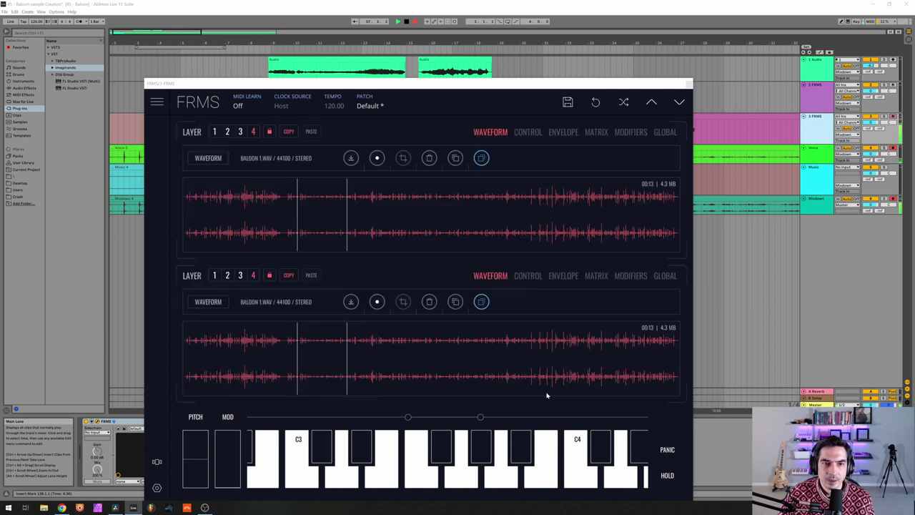
{"action": "left_click", "coordinate": [428, 303]}
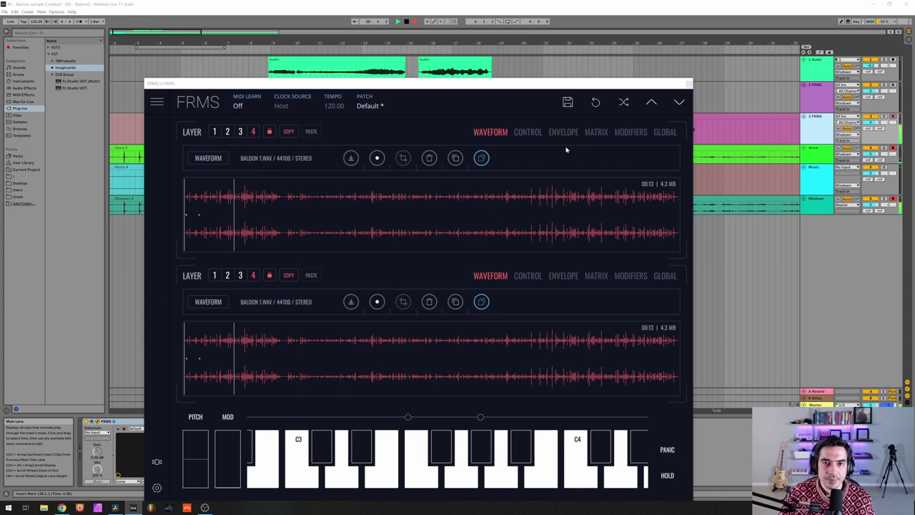
Step: Set layer 4's LFO 1 → OFFSET modulation amount to 1.000 in the matrix
{"action": "left_click", "coordinate": [598, 134]}
{"action": "left_click_drag", "start_coordinate": [407, 7], "coordinate": [409, 2]}
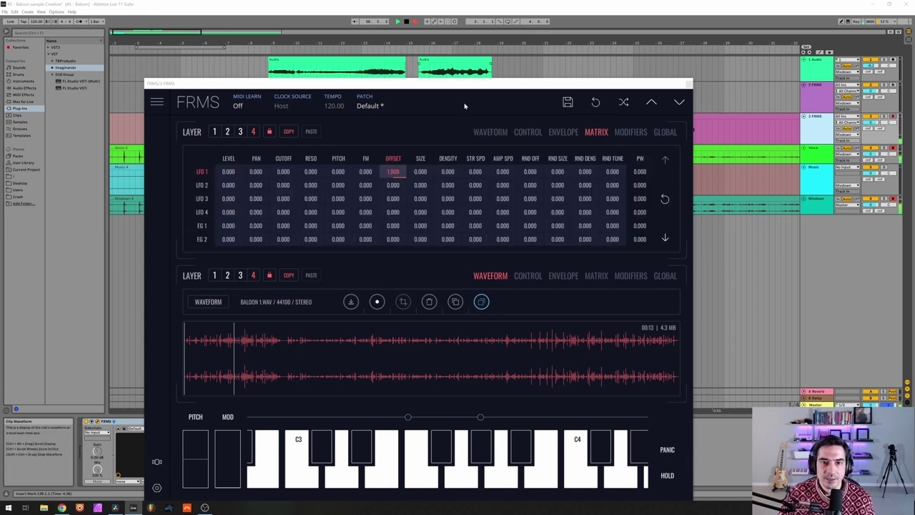
{"action": "left_click", "coordinate": [490, 132]}
{"action": "left_click", "coordinate": [528, 132]}
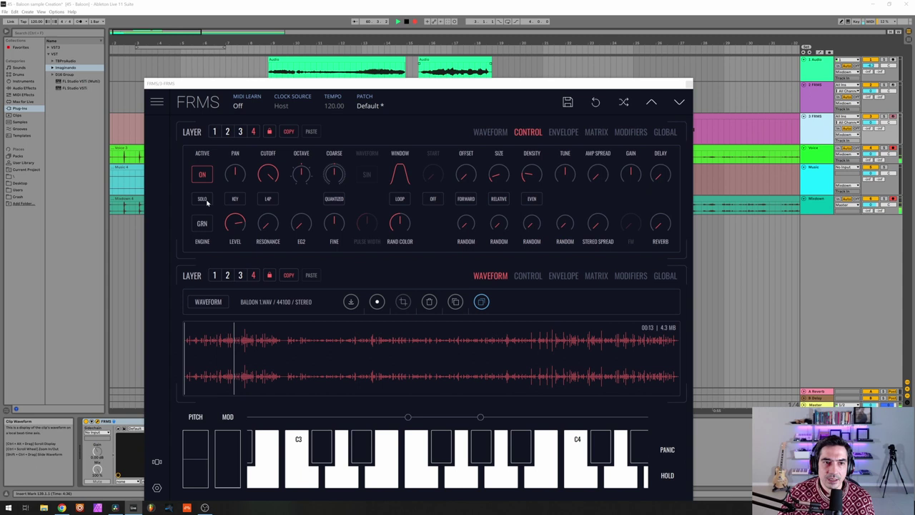
{"action": "left_click", "coordinate": [596, 132]}
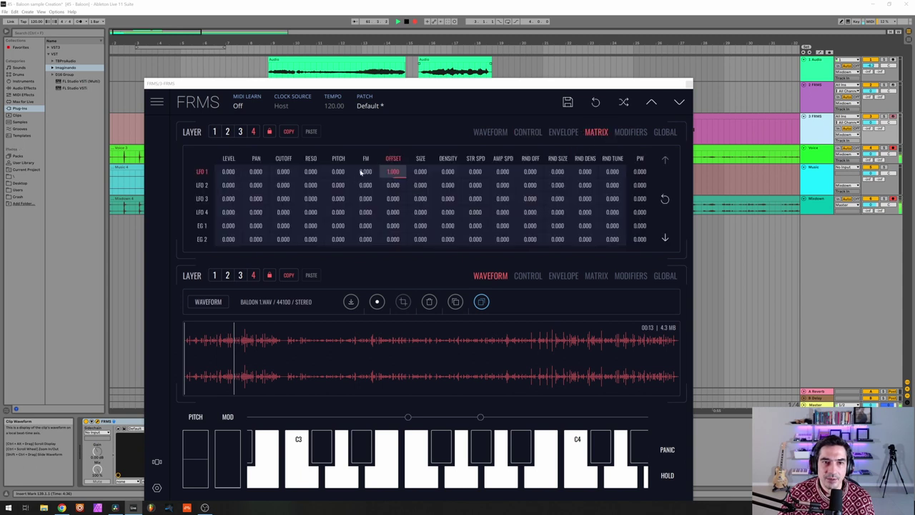
Step: Give LFO 1 a stepped square shape and a slower rate
{"action": "left_click", "coordinate": [642, 133]}
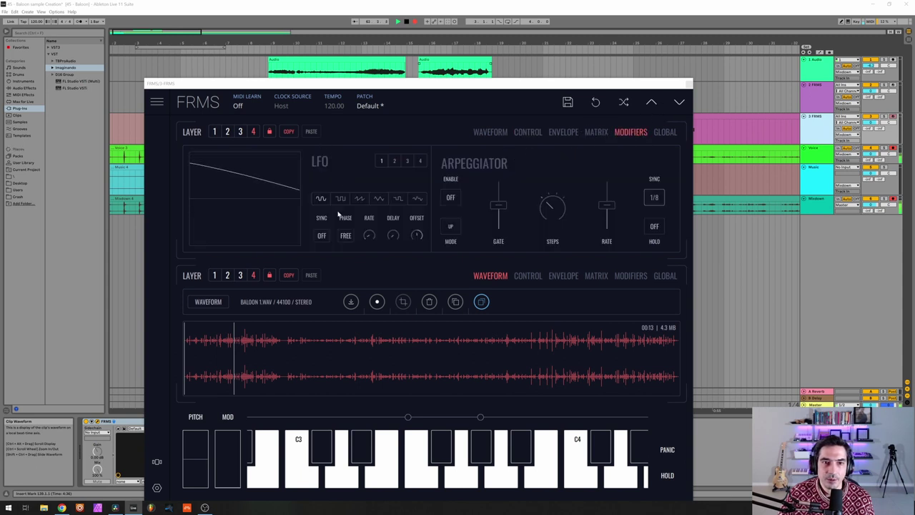
{"action": "left_click", "coordinate": [399, 198]}
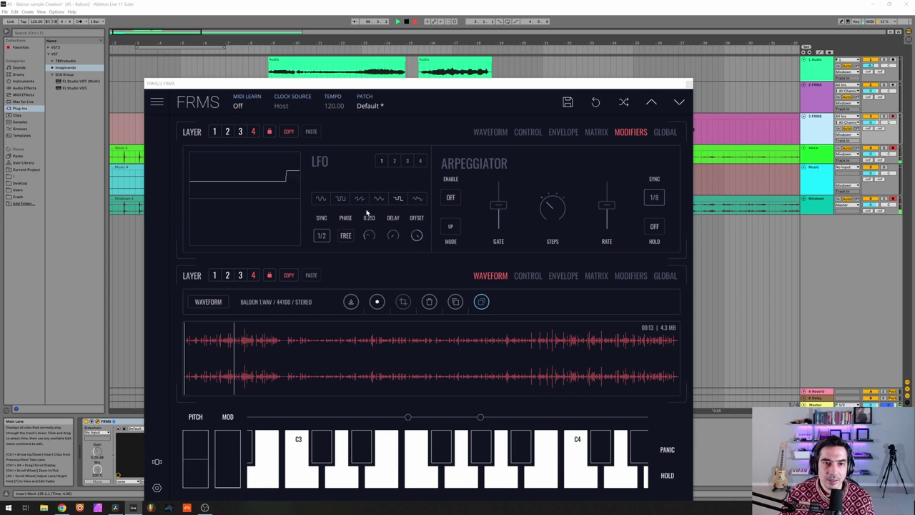
{"action": "left_click_drag", "start_coordinate": [365, 196], "coordinate": [360, 211]}
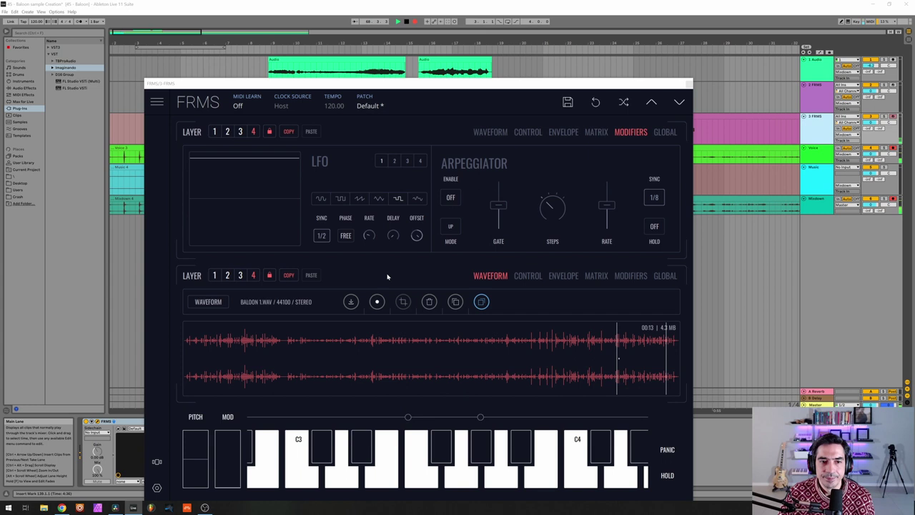
{"action": "left_click", "coordinate": [528, 131]}
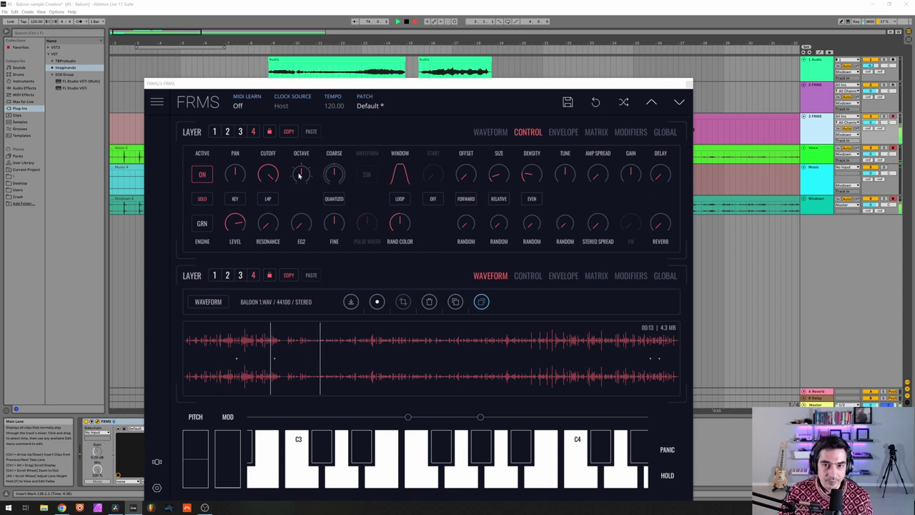
Step: Raise layer 4's reverb to 0.333 and widen its stereo spread, then select layer 3
{"action": "left_click", "coordinate": [665, 131]}
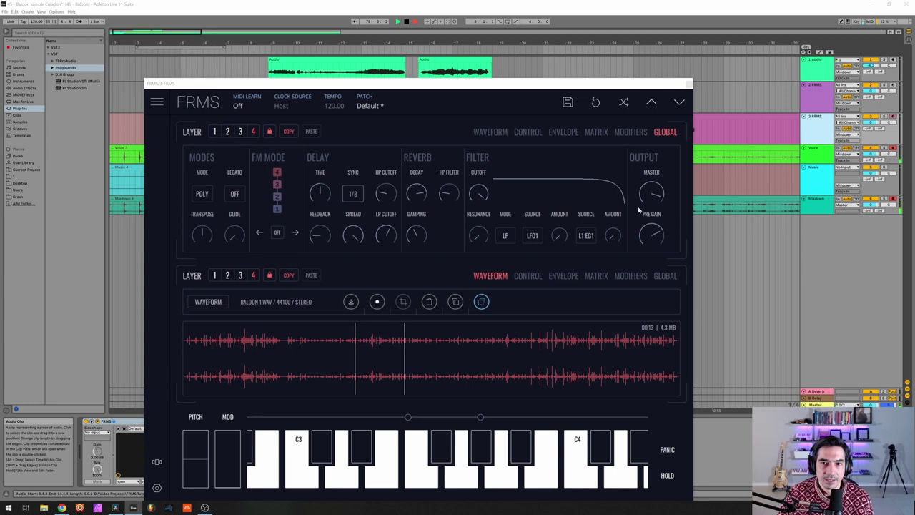
{"action": "left_click", "coordinate": [528, 132]}
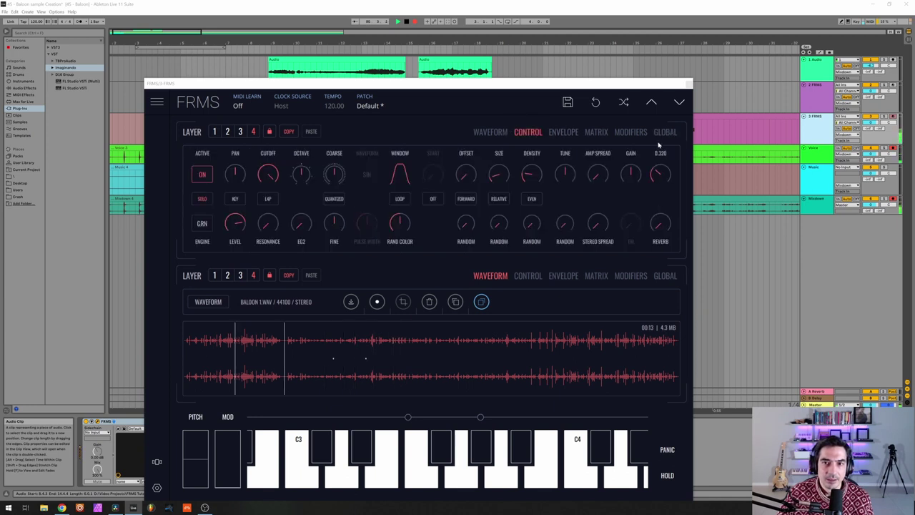
{"action": "left_click_drag", "start_coordinate": [659, 145], "coordinate": [654, 153]}
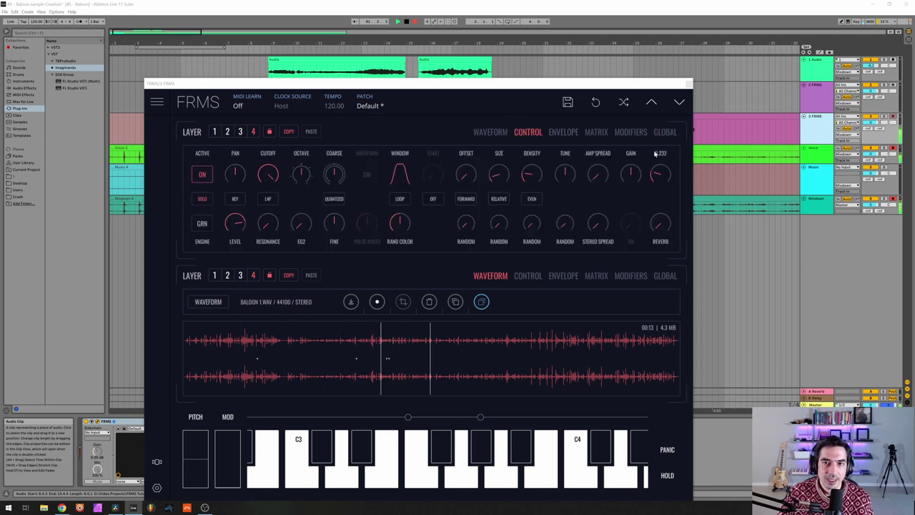
{"action": "left_click_drag", "start_coordinate": [597, 226], "coordinate": [591, 204]}
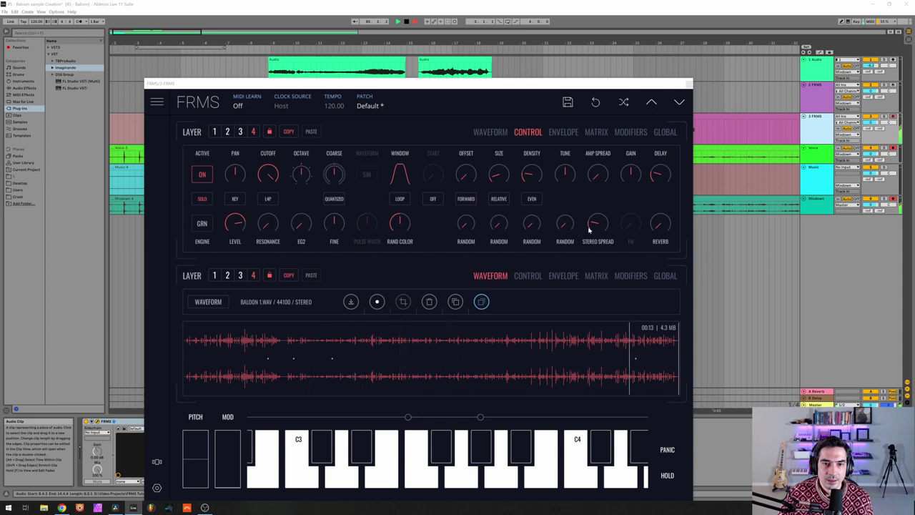
{"action": "left_click", "coordinate": [228, 132]}
{"action": "left_click", "coordinate": [240, 132]}
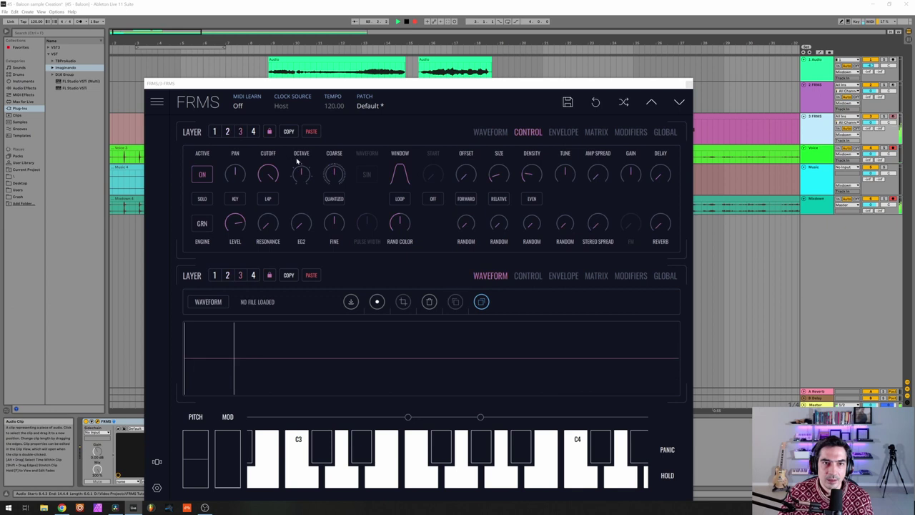
Step: Load Baloon 1.wav into layer 3
{"action": "left_click", "coordinate": [311, 132]}
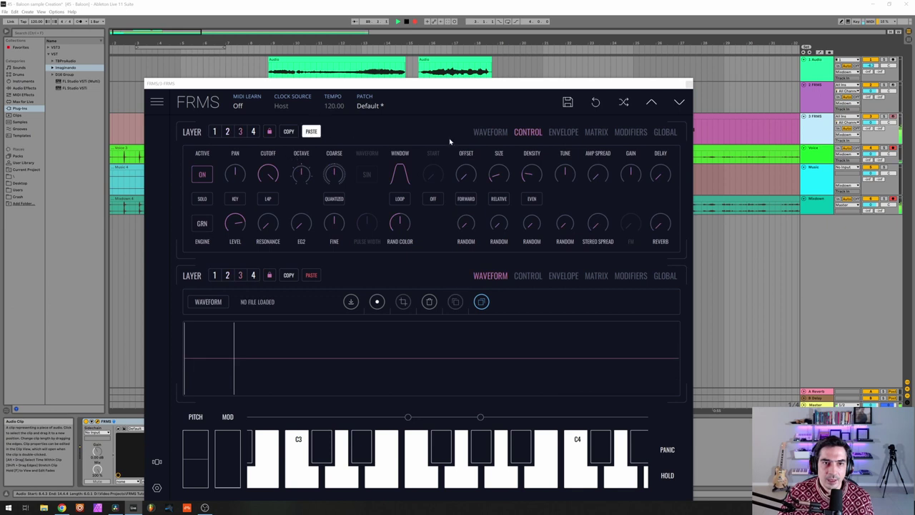
{"action": "left_click", "coordinate": [495, 133]}
{"action": "left_click", "coordinate": [352, 159]}
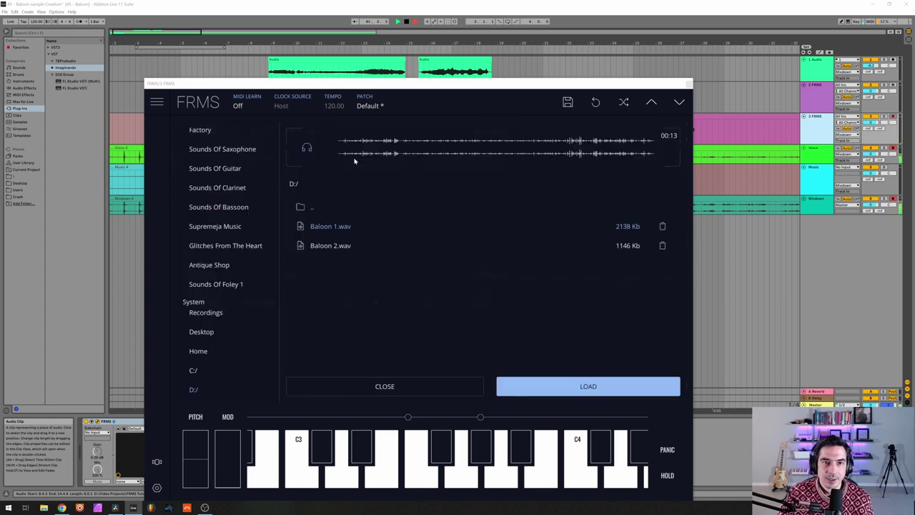
{"action": "left_click", "coordinate": [554, 387]}
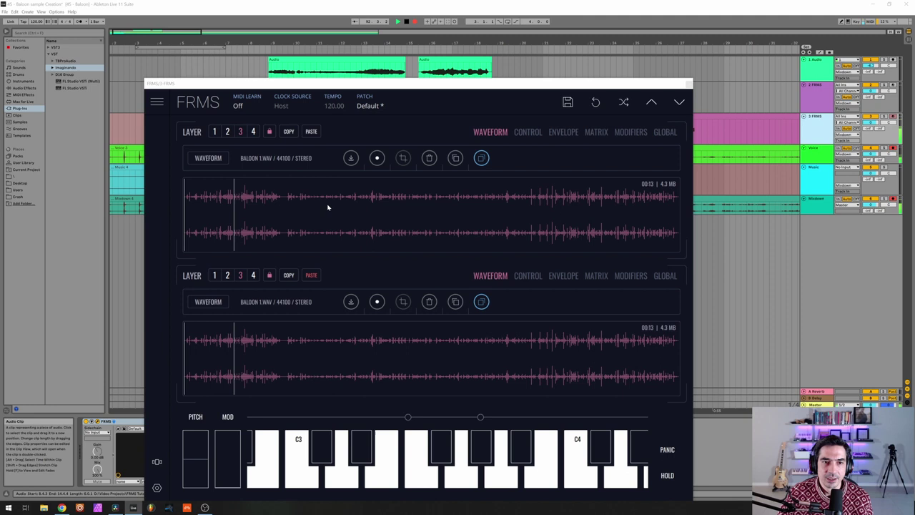
{"action": "left_click", "coordinate": [531, 133]}
Step: Copy layer 4's settings and paste them onto layer 3, checking its modulation matrix
{"action": "left_click", "coordinate": [253, 132]}
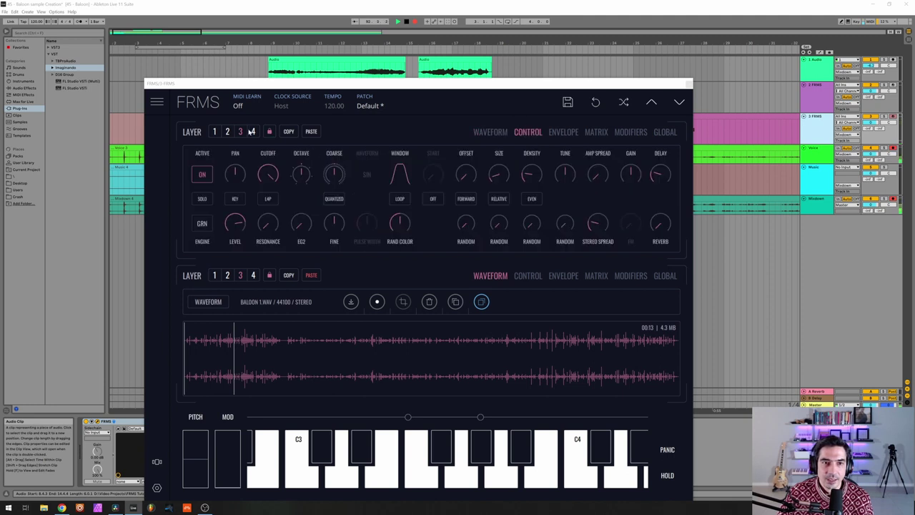
{"action": "left_click", "coordinate": [289, 133]}
{"action": "left_click", "coordinate": [289, 133]}
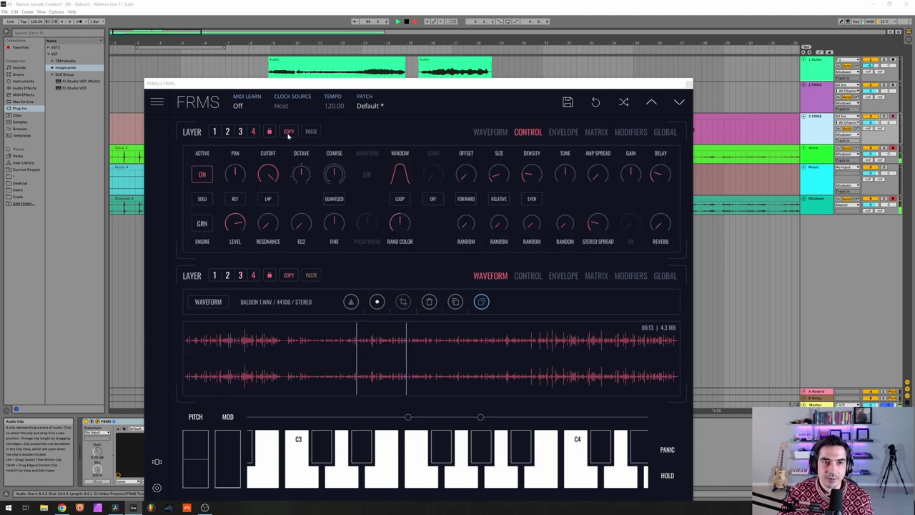
{"action": "left_click", "coordinate": [238, 132]}
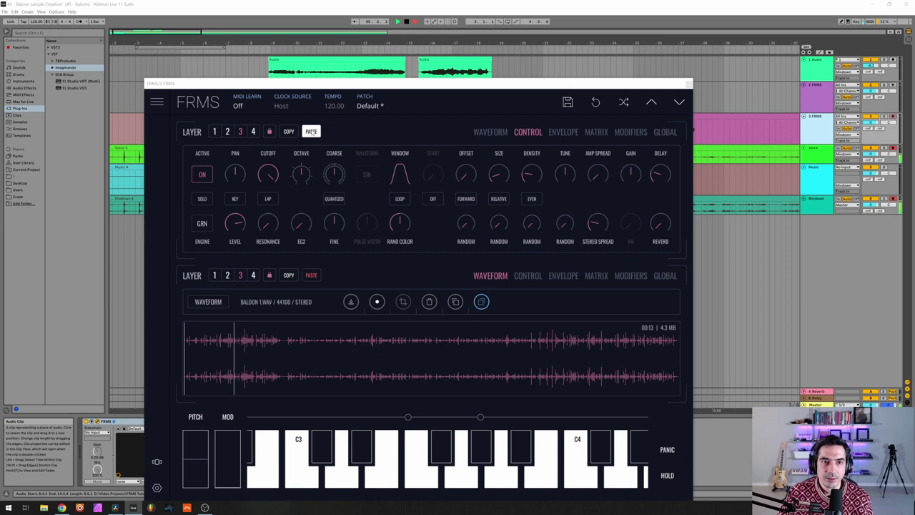
{"action": "left_click", "coordinate": [311, 133]}
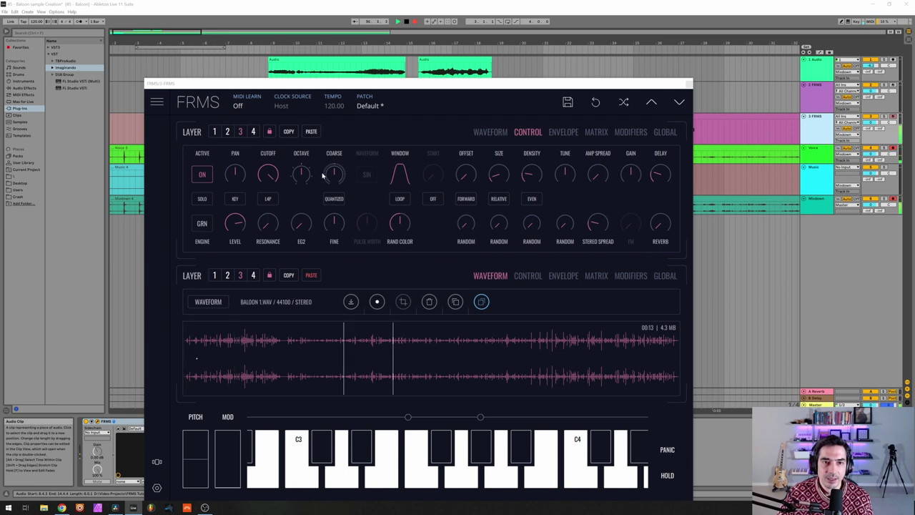
{"action": "mouse_move", "coordinate": [304, 152]}
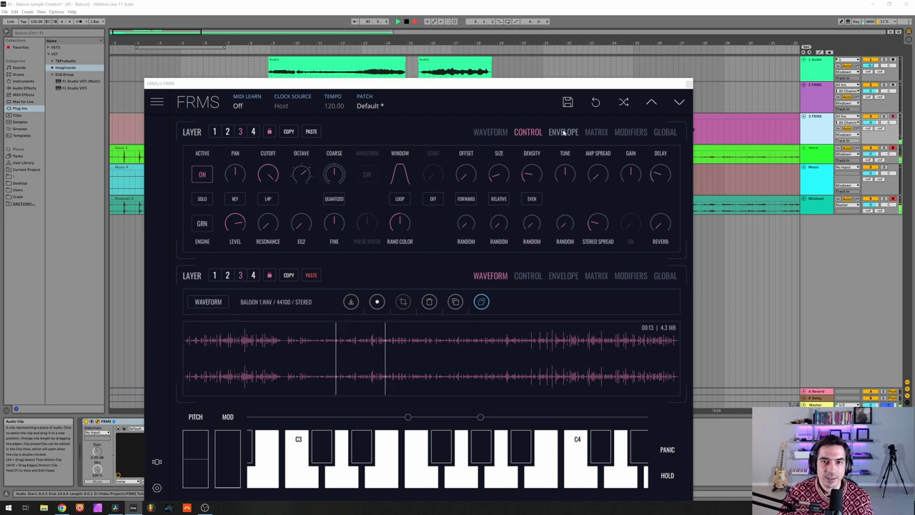
{"action": "left_click", "coordinate": [586, 134]}
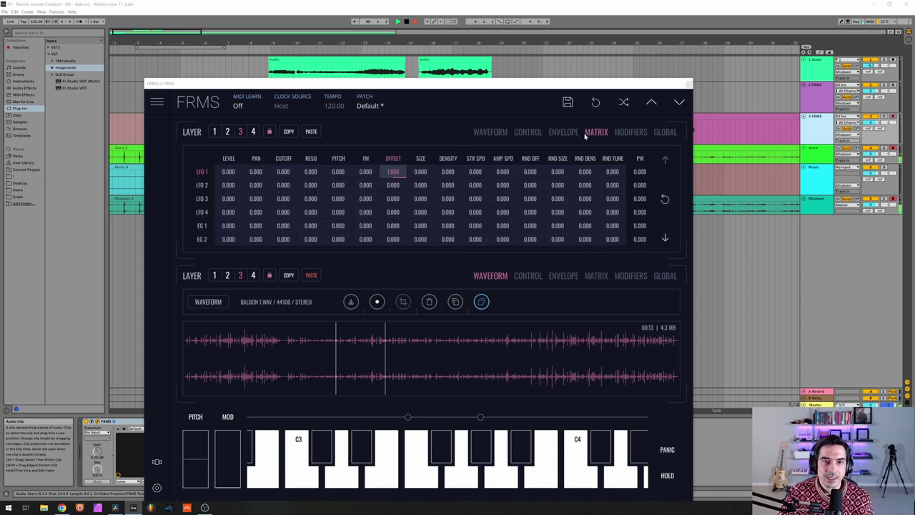
{"action": "left_click", "coordinate": [490, 132]}
Step: Replace layer 3's sample with Baloon 2.wav and set its level to 0.633
{"action": "left_click", "coordinate": [350, 159]}
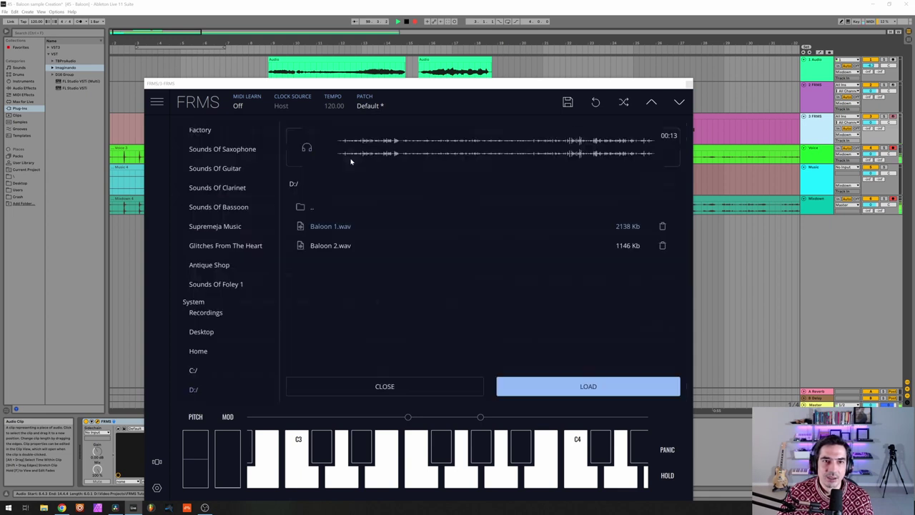
{"action": "left_click", "coordinate": [325, 245]}
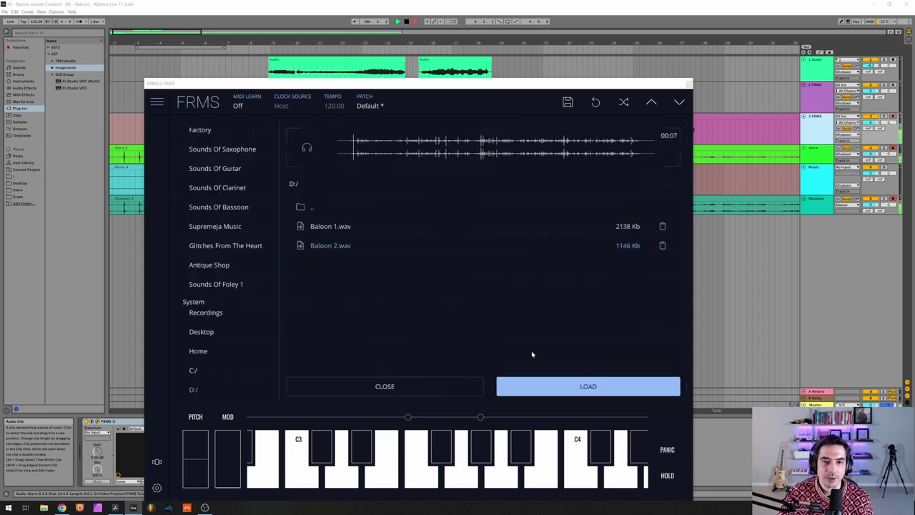
{"action": "left_click", "coordinate": [572, 386]}
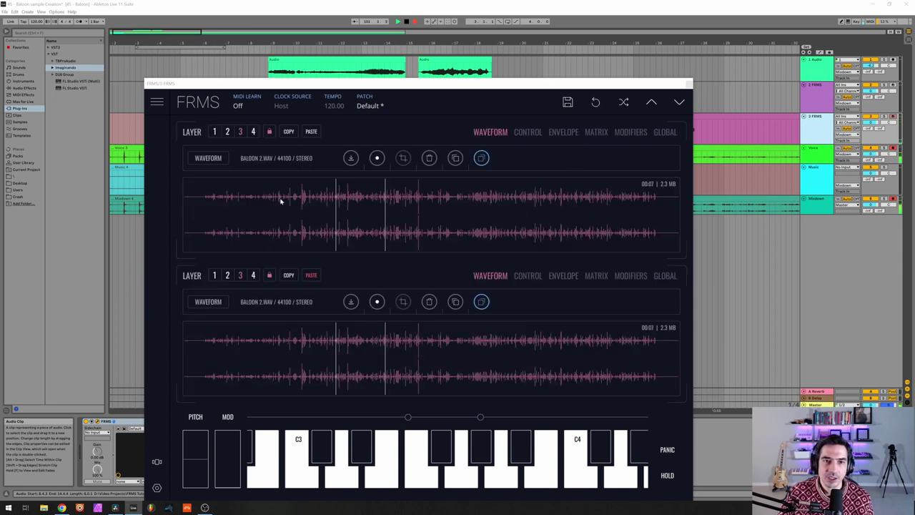
{"action": "left_click", "coordinate": [528, 133]}
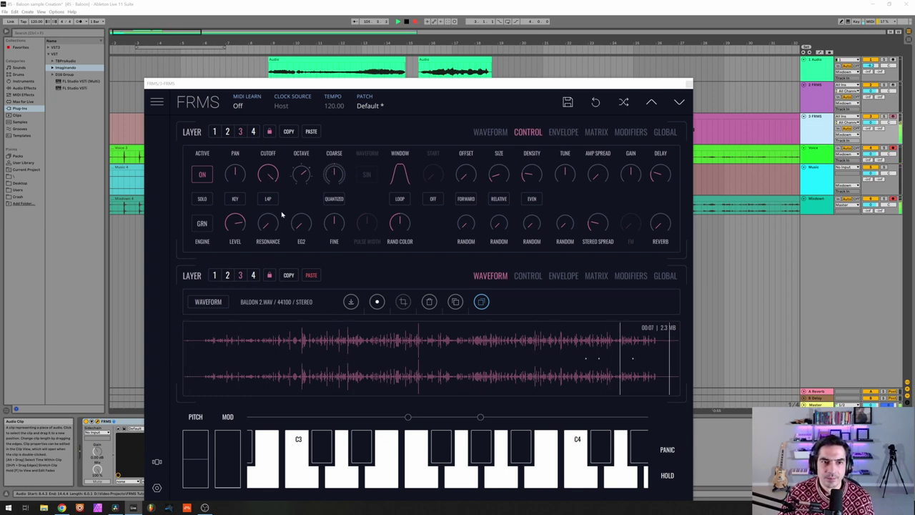
{"action": "left_click_drag", "start_coordinate": [237, 224], "coordinate": [244, 245]}
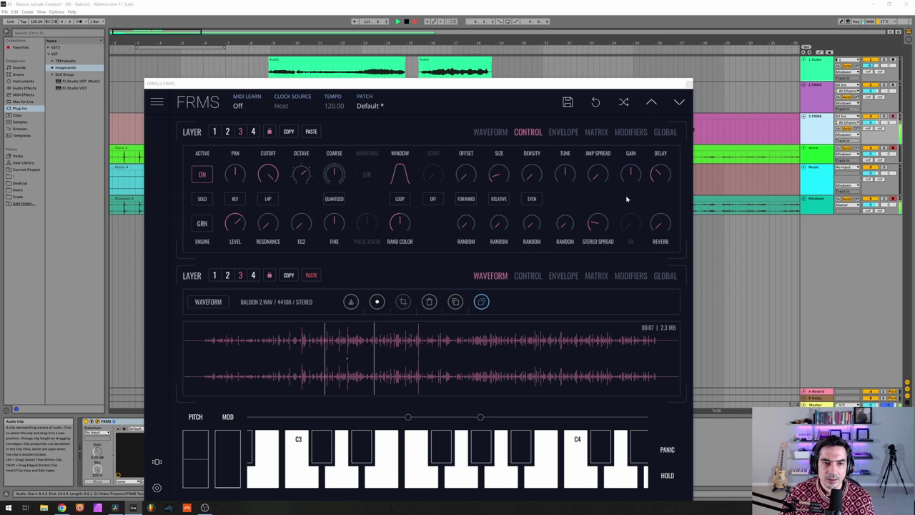
Step: Switch layer 3's grain density mode to SYNC and fine-tune the density value
{"action": "left_click", "coordinate": [531, 198]}
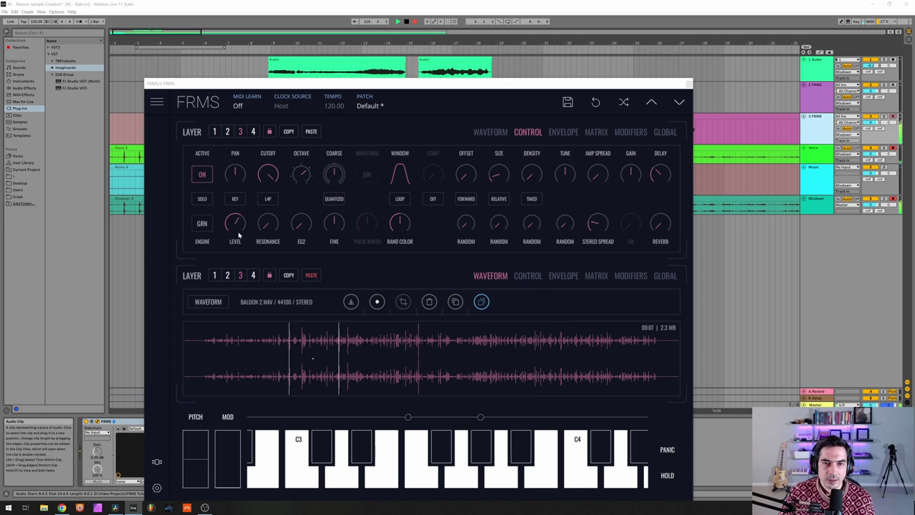
{"action": "left_click", "coordinate": [532, 199]}
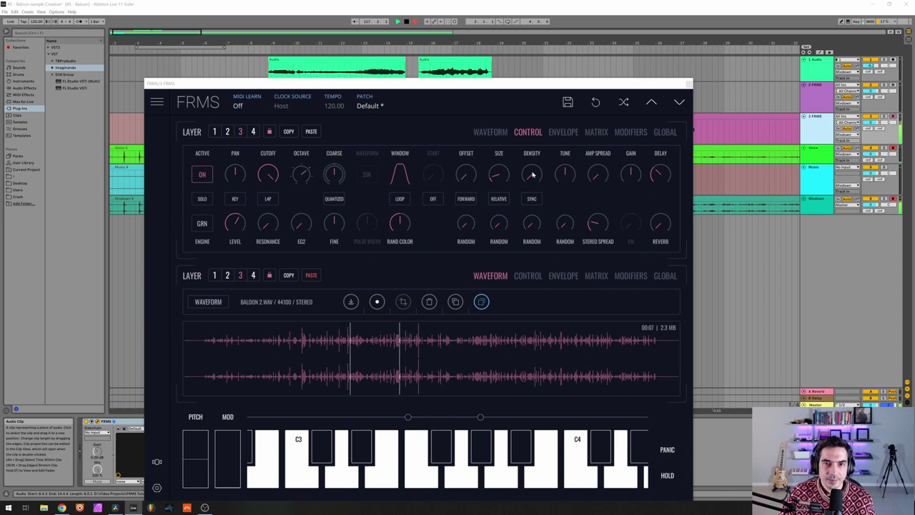
{"action": "mouse_move", "coordinate": [530, 162]}
{"action": "left_click_drag", "start_coordinate": [530, 162], "coordinate": [526, 172]}
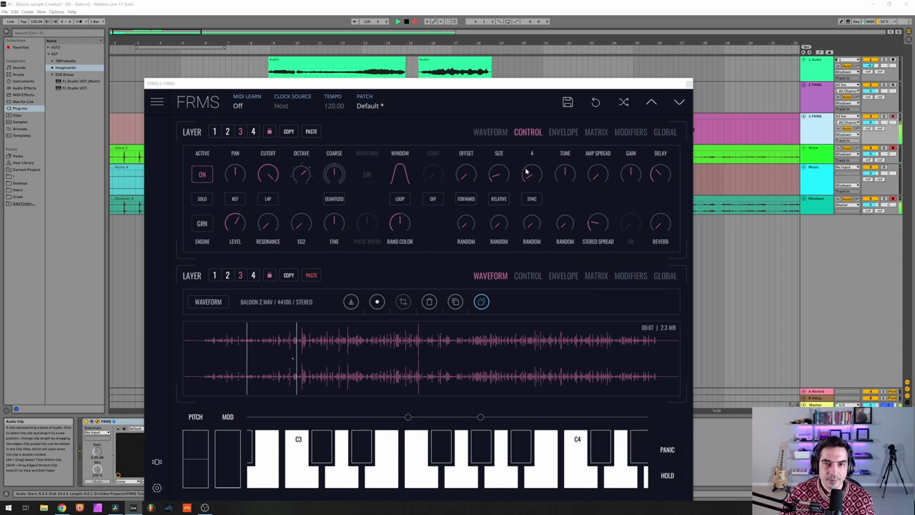
{"action": "double_click", "coordinate": [528, 172]}
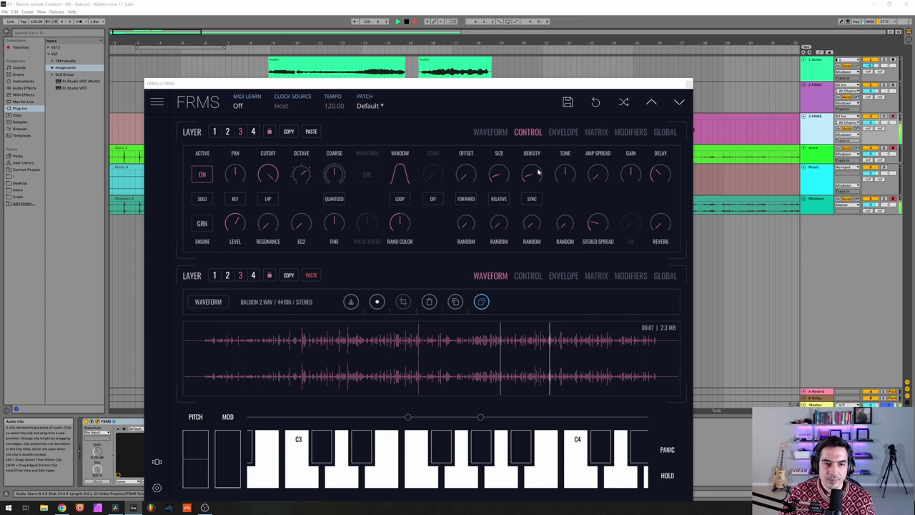
{"action": "left_click_drag", "start_coordinate": [532, 173], "coordinate": [531, 169]}
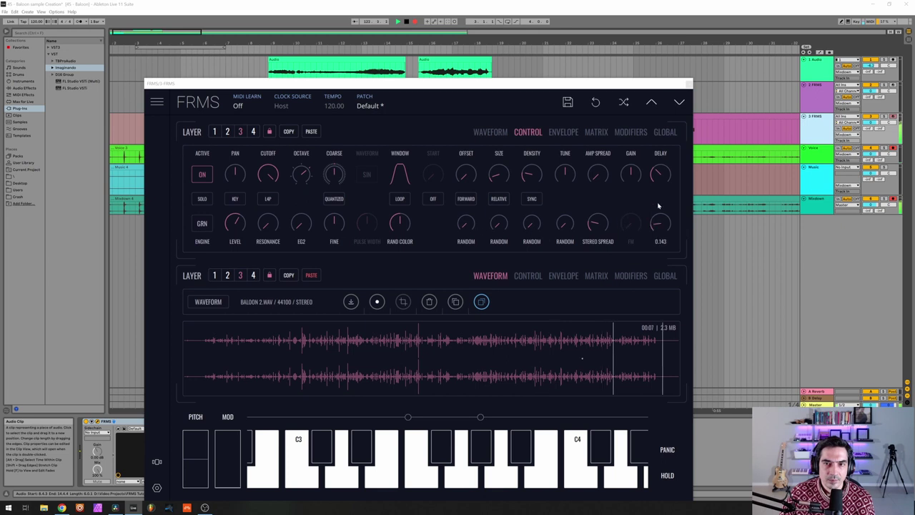
{"action": "left_click", "coordinate": [660, 135]}
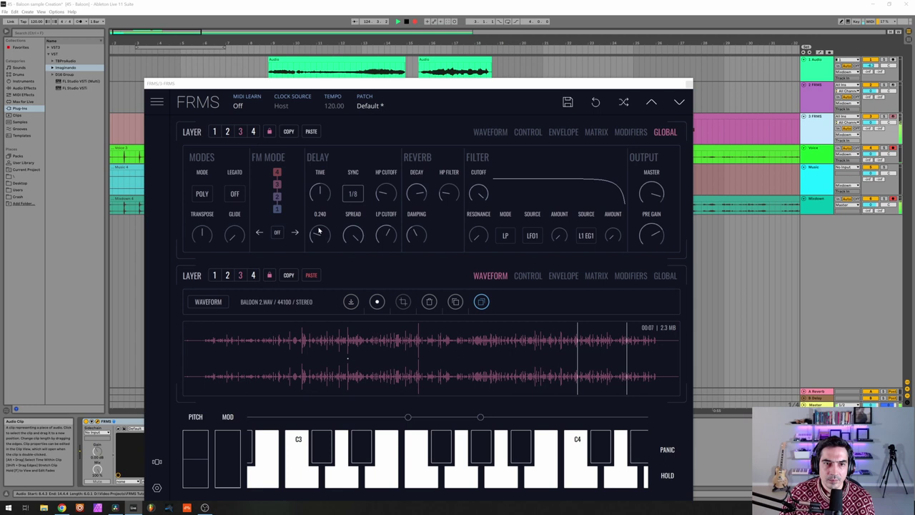
Step: Change the global delay sync to 1/4 and return to layer 3's Baloon 2.wav grain controls
{"action": "left_click", "coordinate": [352, 193]}
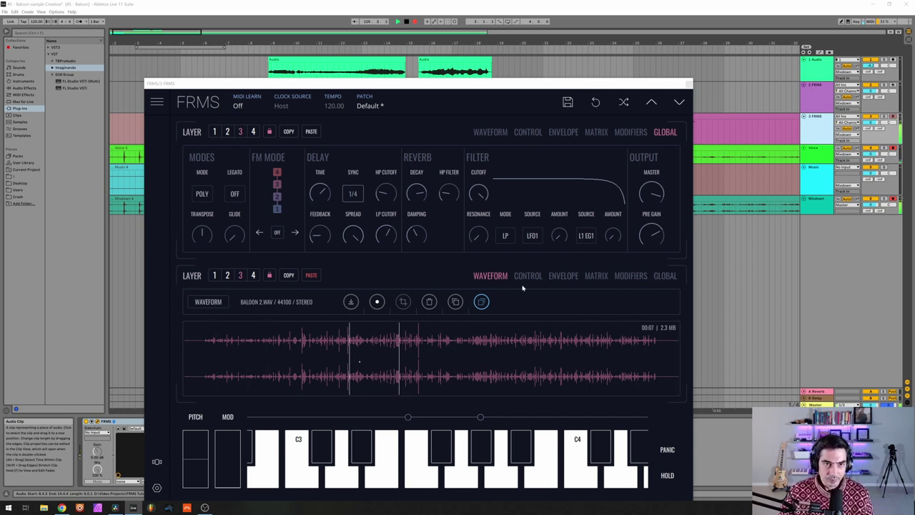
{"action": "left_click", "coordinate": [527, 132]}
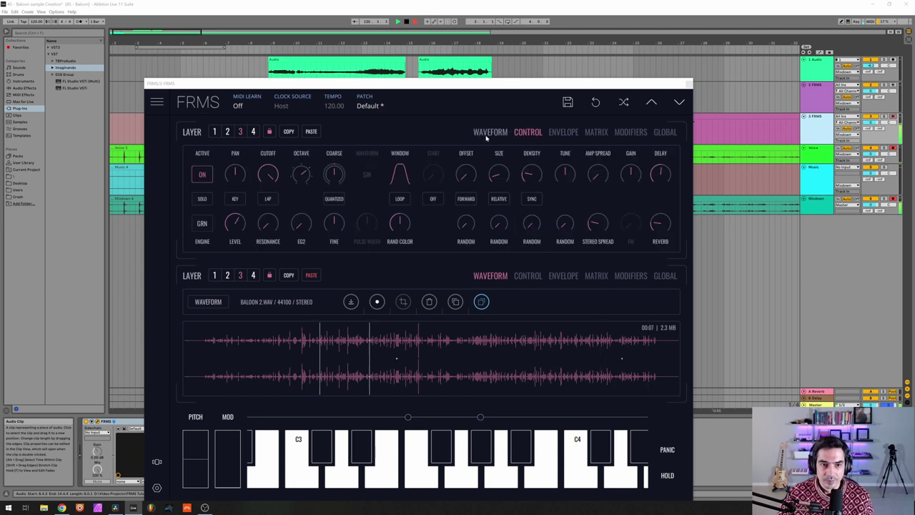
{"action": "left_click", "coordinate": [490, 132]}
{"action": "left_click", "coordinate": [562, 132]}
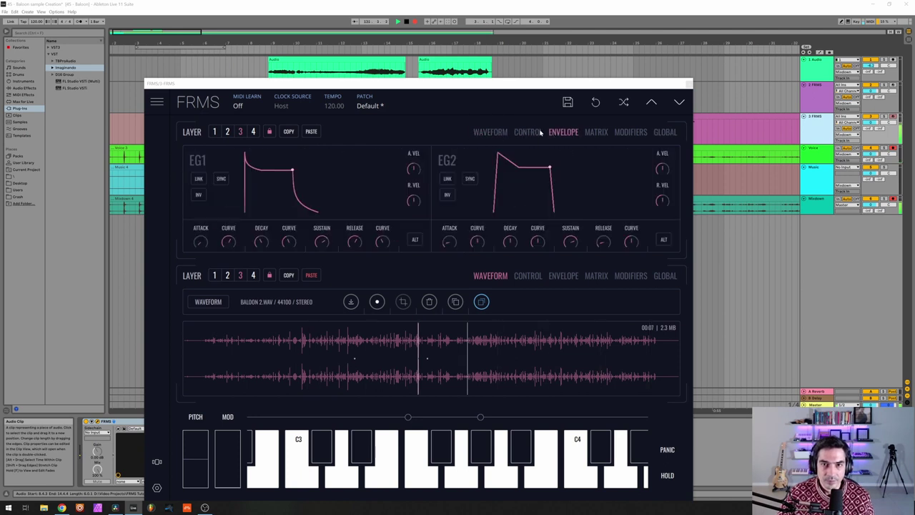
{"action": "left_click", "coordinate": [537, 132]}
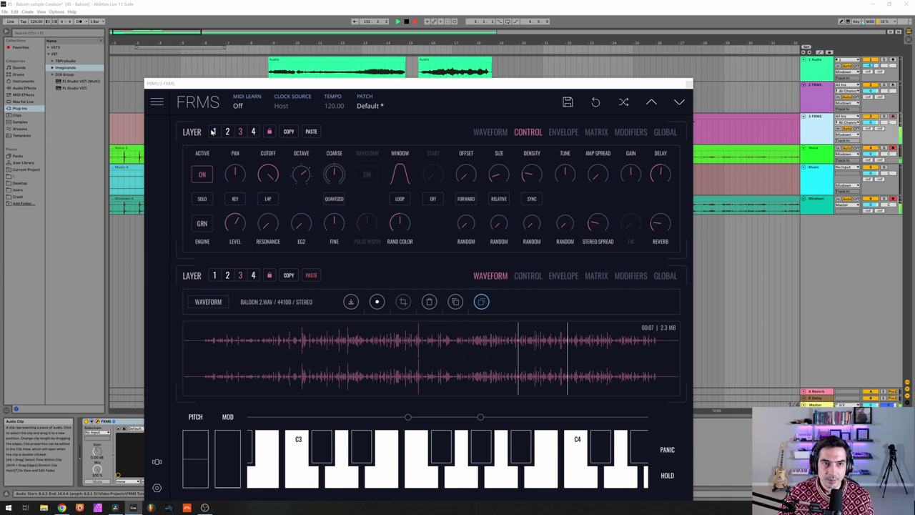
Step: Turn layer 3 off with its ACTIVE toggle
{"action": "left_click", "coordinate": [253, 131]}
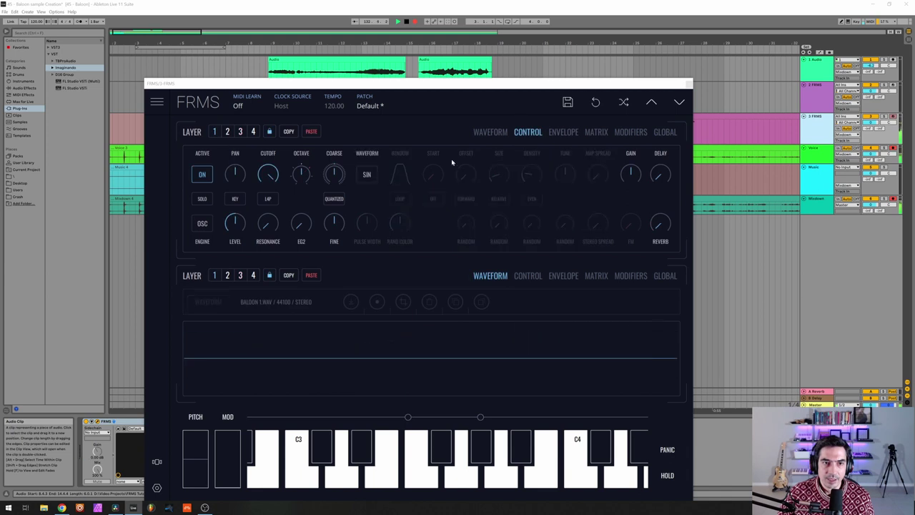
{"action": "left_click", "coordinate": [228, 132]}
{"action": "left_click", "coordinate": [240, 133]}
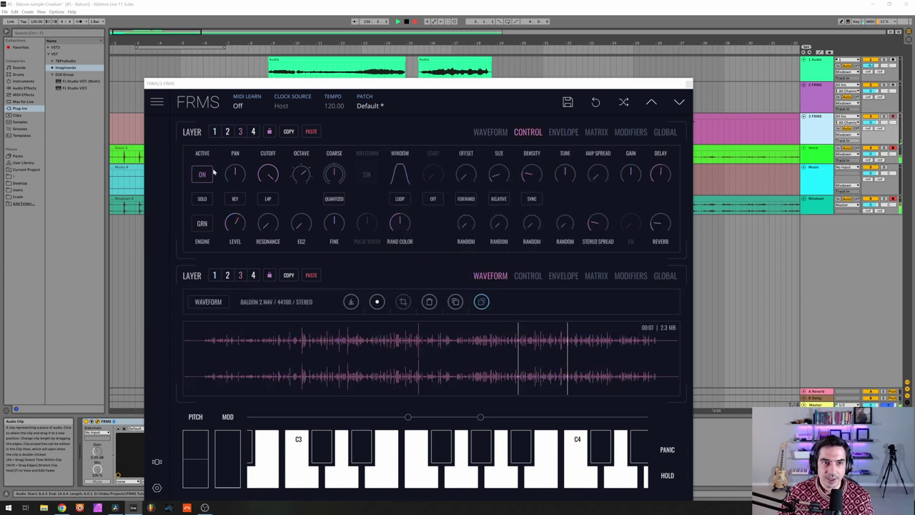
{"action": "left_click", "coordinate": [202, 175]}
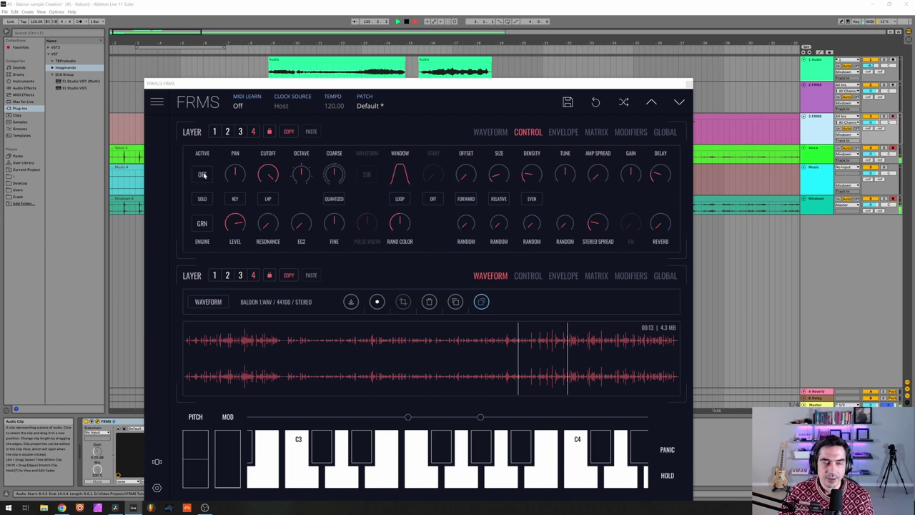
Step: Lengthen and curve layer 1's EG1 attack in the envelope editor
{"action": "left_click", "coordinate": [564, 132]}
{"action": "left_click", "coordinate": [213, 132]}
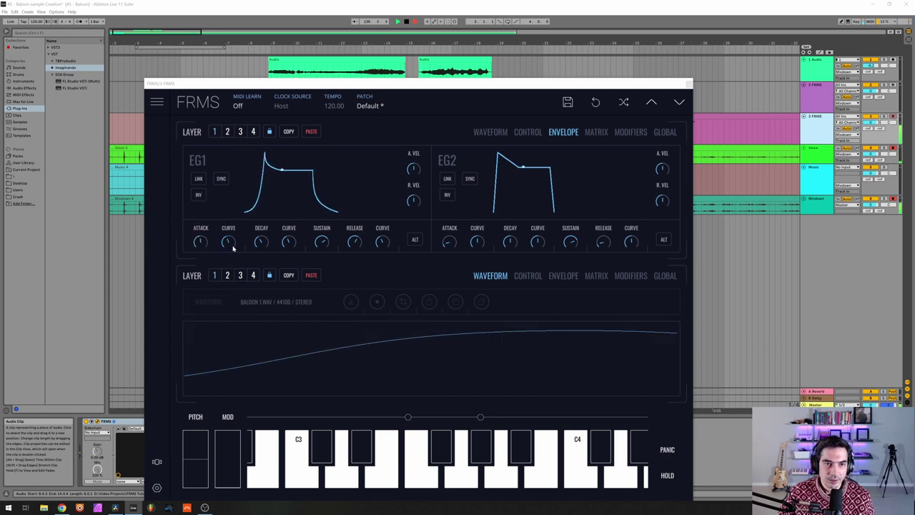
{"action": "left_click_drag", "start_coordinate": [229, 245], "coordinate": [233, 233]}
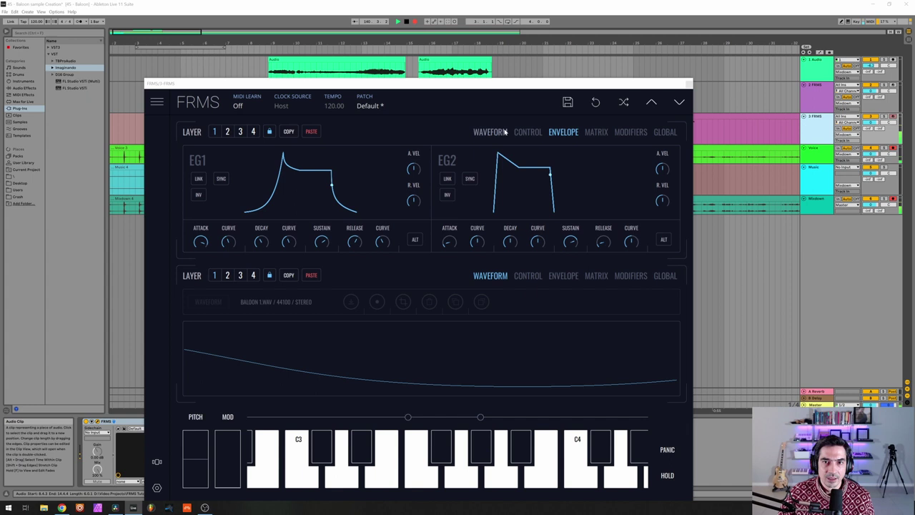
Step: Give layer 2 a flat-topped grain window, less stereo spread and random colour 0.273
{"action": "left_click", "coordinate": [240, 132]}
{"action": "left_click", "coordinate": [533, 133]}
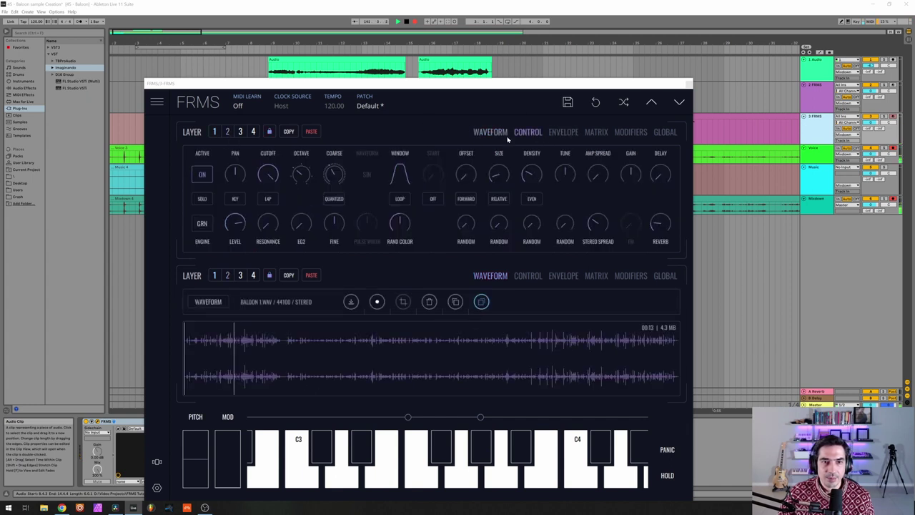
{"action": "left_click_drag", "start_coordinate": [401, 176], "coordinate": [383, 71]}
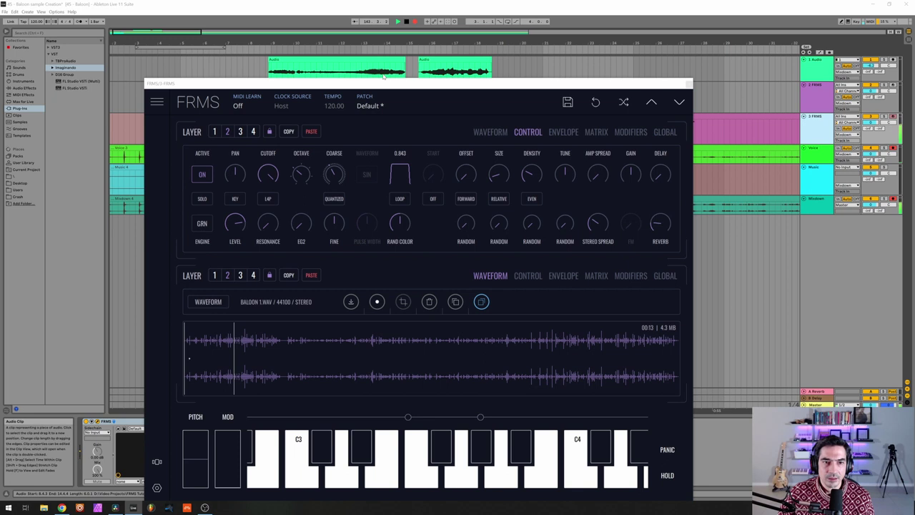
{"action": "left_click_drag", "start_coordinate": [469, 171], "coordinate": [473, 169]}
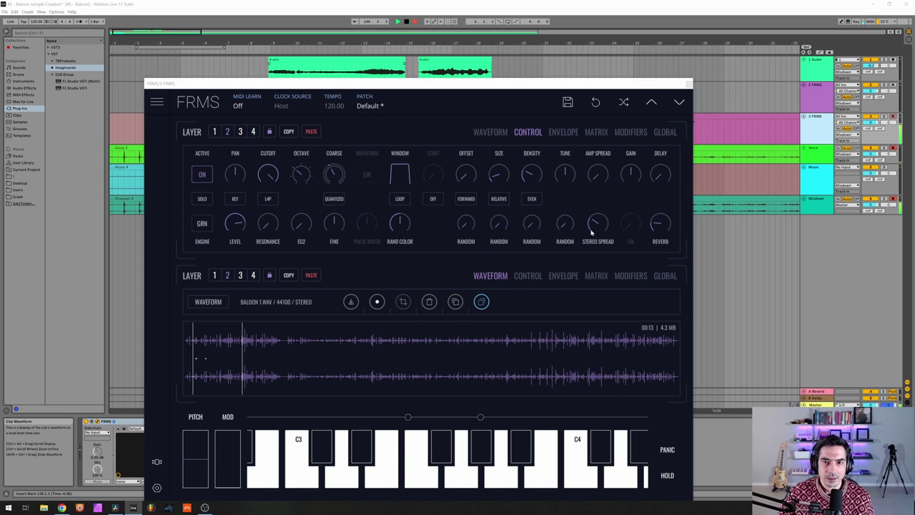
{"action": "left_click_drag", "start_coordinate": [591, 231], "coordinate": [591, 249]}
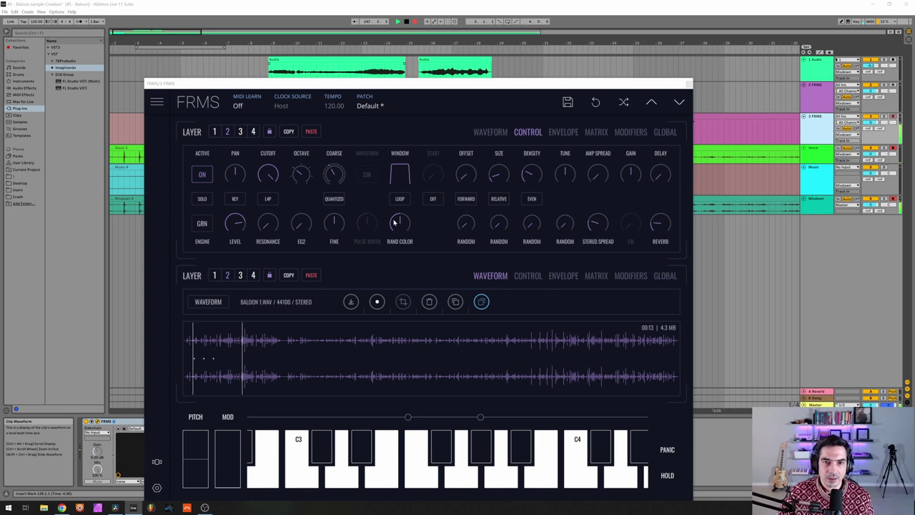
{"action": "left_click_drag", "start_coordinate": [400, 224], "coordinate": [402, 245]}
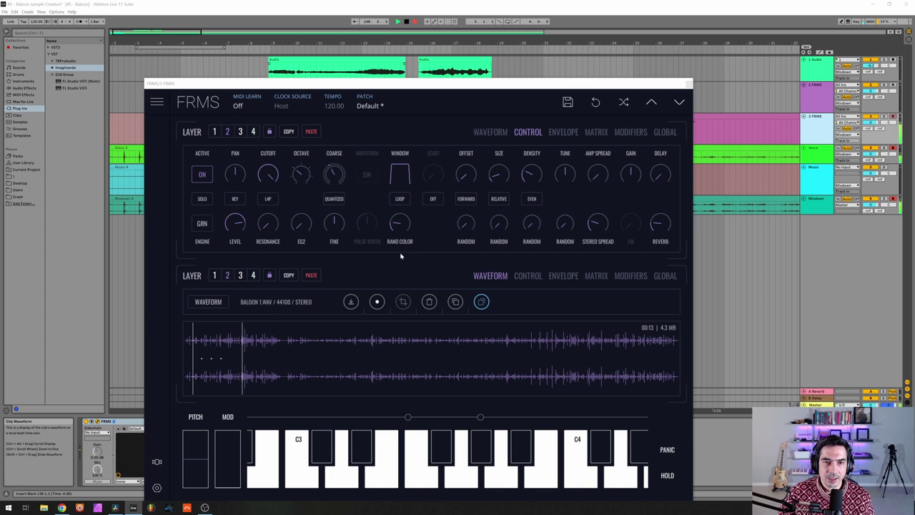
{"action": "left_click", "coordinate": [240, 132]}
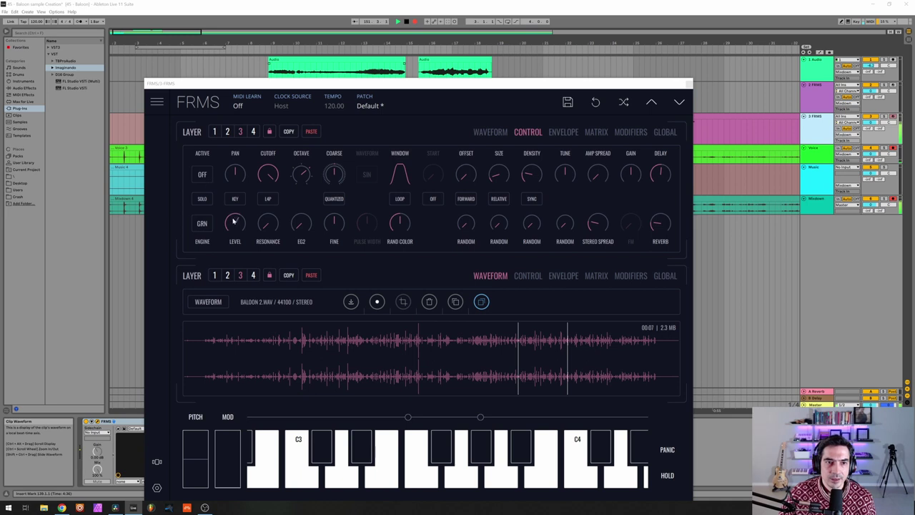
Step: Reactivate layers 4 and 3, and lower layer 3's level to 0.197
{"action": "left_click", "coordinate": [255, 131]}
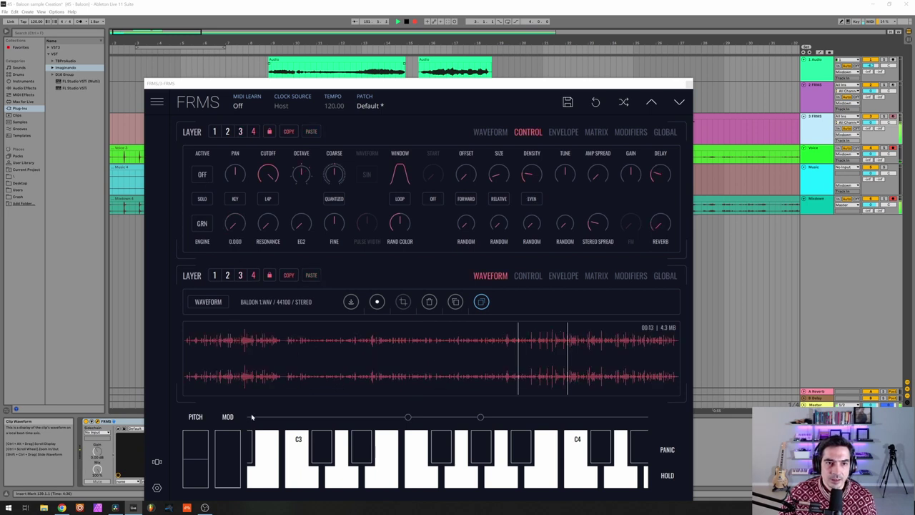
{"action": "left_click", "coordinate": [209, 177]}
{"action": "left_click", "coordinate": [241, 131]}
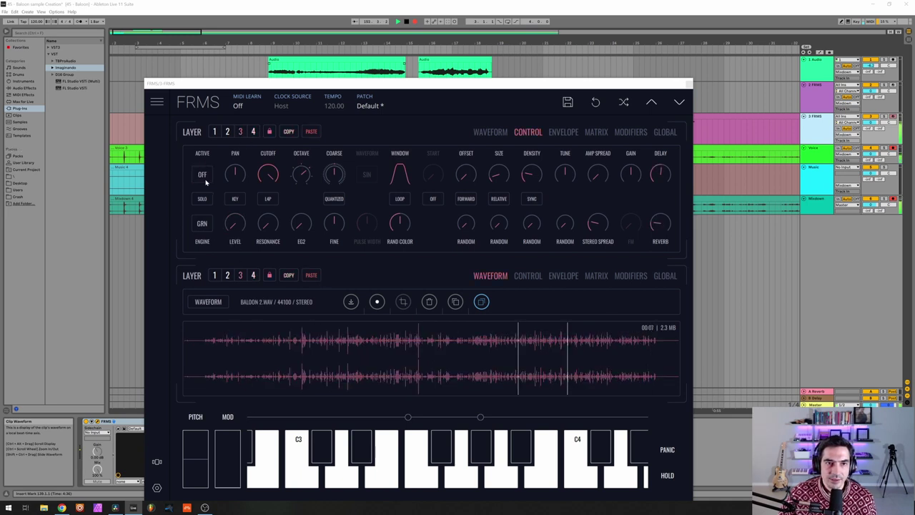
{"action": "left_click", "coordinate": [205, 176]}
{"action": "mouse_move", "coordinate": [241, 233]}
{"action": "left_mouse_down"}
{"action": "mouse_move", "coordinate": [235, 184]}
{"action": "mouse_move", "coordinate": [244, 168]}
{"action": "left_mouse_up"}
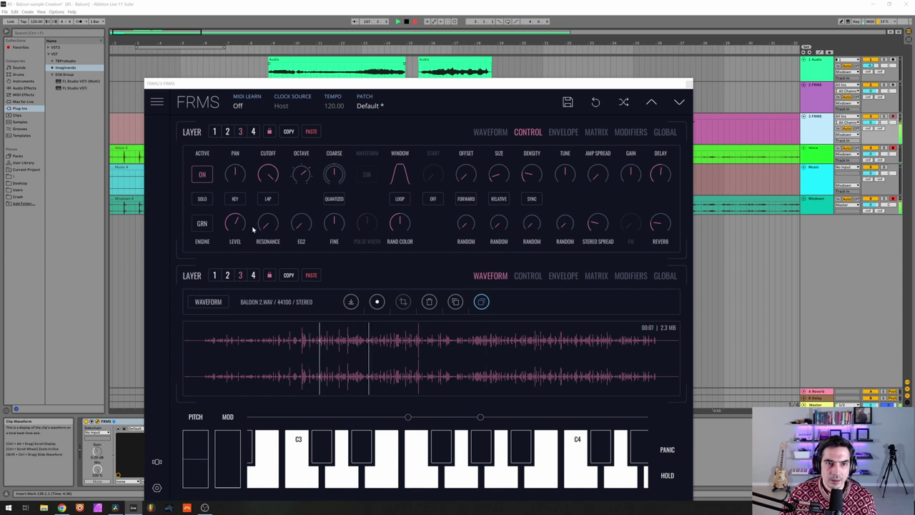
{"action": "mouse_move", "coordinate": [528, 175]}
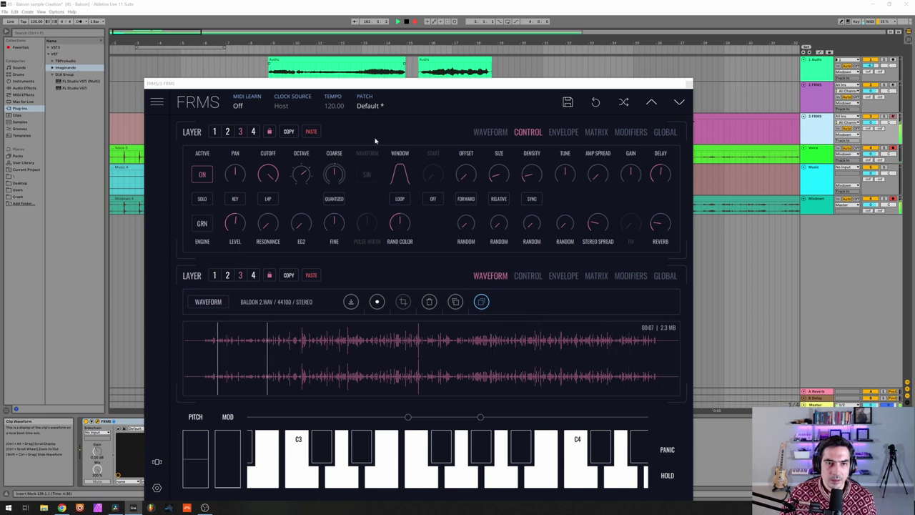
Step: Raise layer 4's level to 0.680, briefly soloing it to check the sound
{"action": "left_click", "coordinate": [253, 131]}
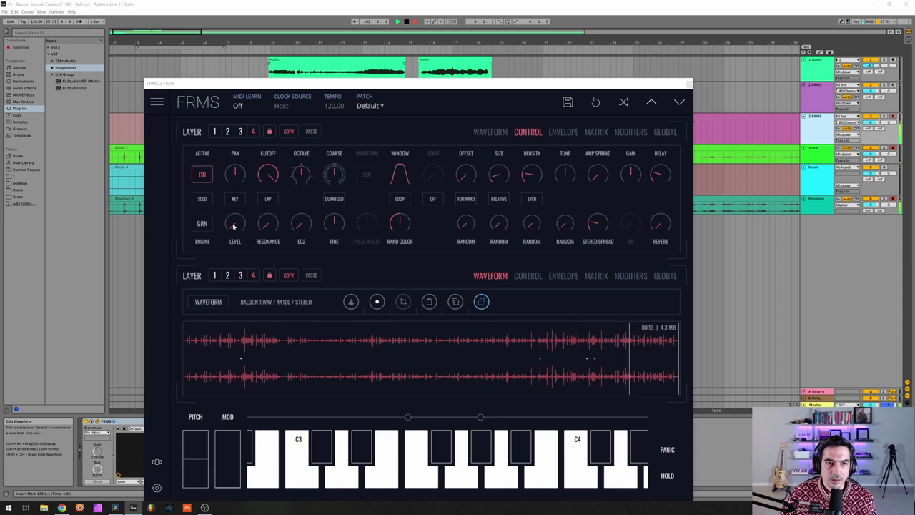
{"action": "scroll", "coordinate": [227, 227], "scroll_direction": "down", "scroll_amount": 5}
{"action": "left_click_drag", "start_coordinate": [232, 208], "coordinate": [225, 166]}
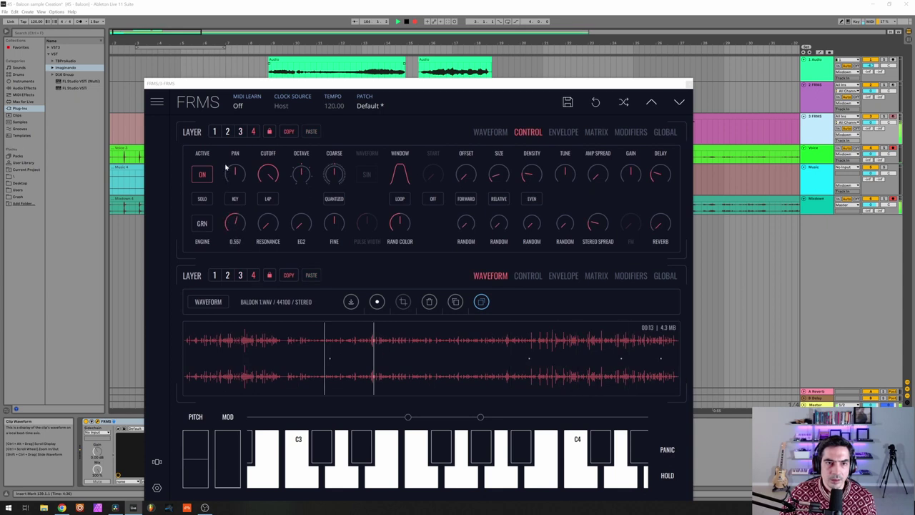
{"action": "left_click", "coordinate": [205, 203]}
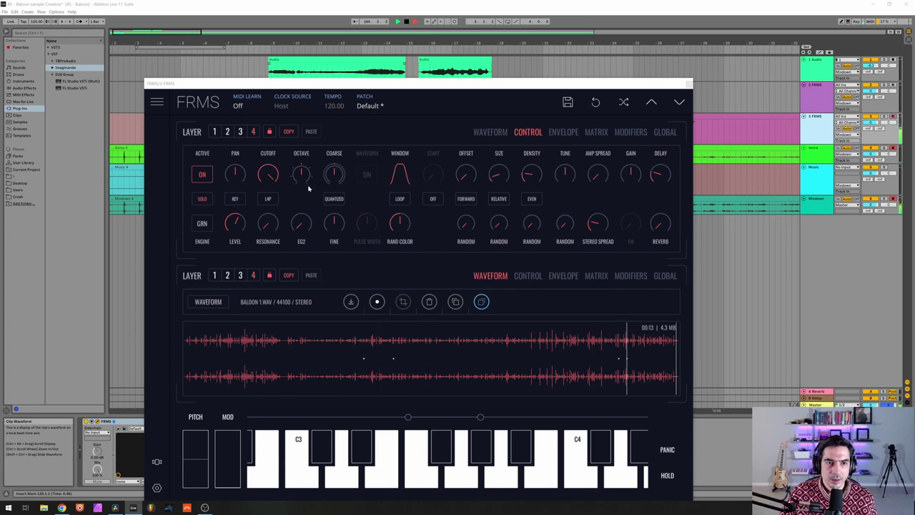
{"action": "left_click", "coordinate": [203, 203]}
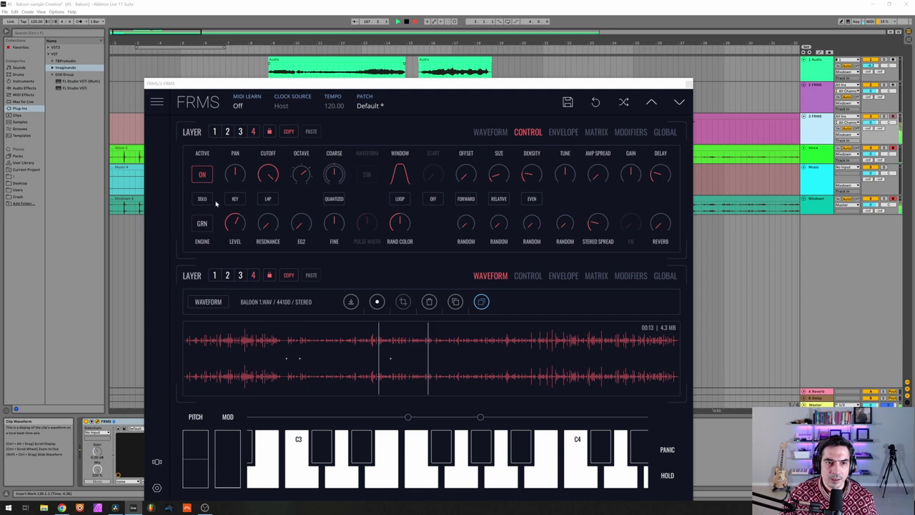
{"action": "mouse_move", "coordinate": [236, 241]}
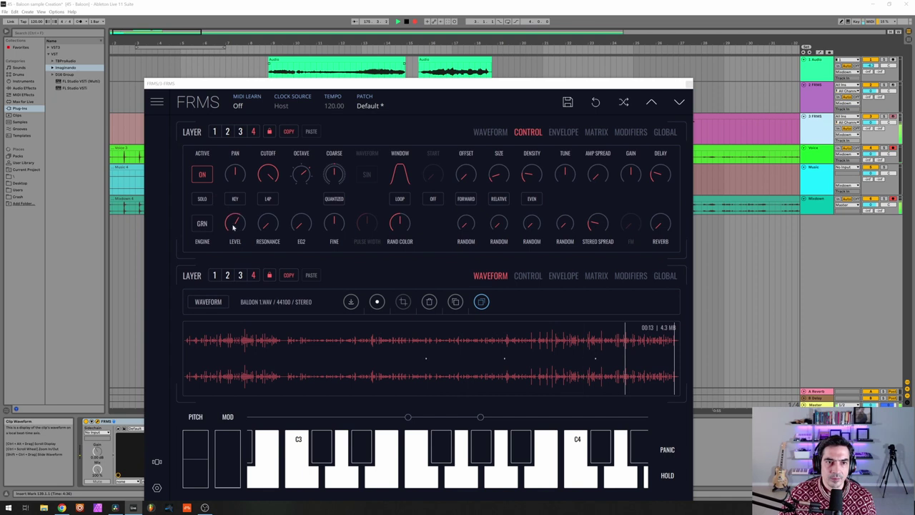
{"action": "left_click_drag", "start_coordinate": [233, 227], "coordinate": [230, 220]}
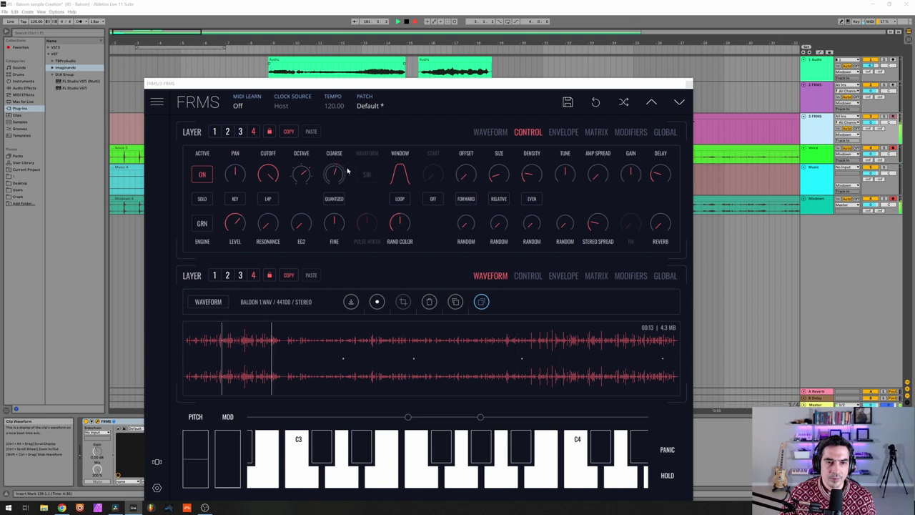
Step: Tune layer 4's coarse pitch up to 5 and give it a small reverb send
{"action": "mouse_move", "coordinate": [342, 173]}
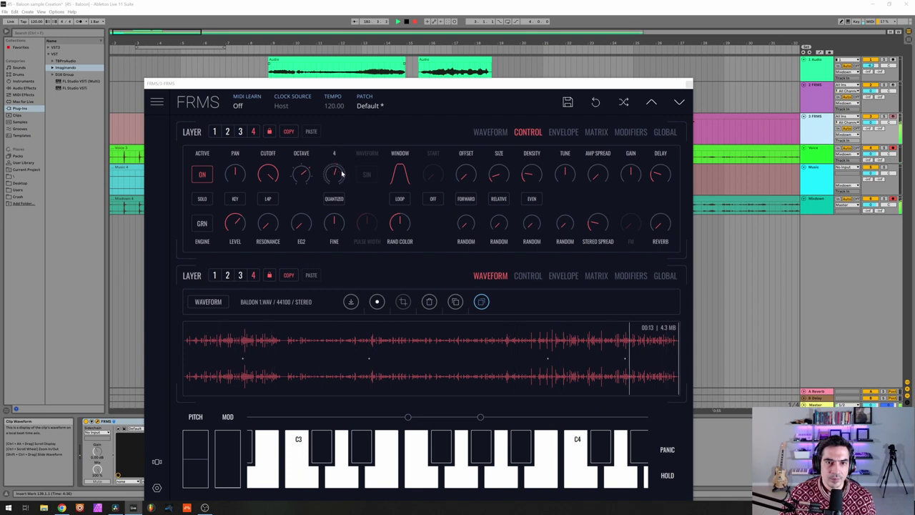
{"action": "scroll", "coordinate": [343, 173], "scroll_direction": "up", "scroll_amount": 1}
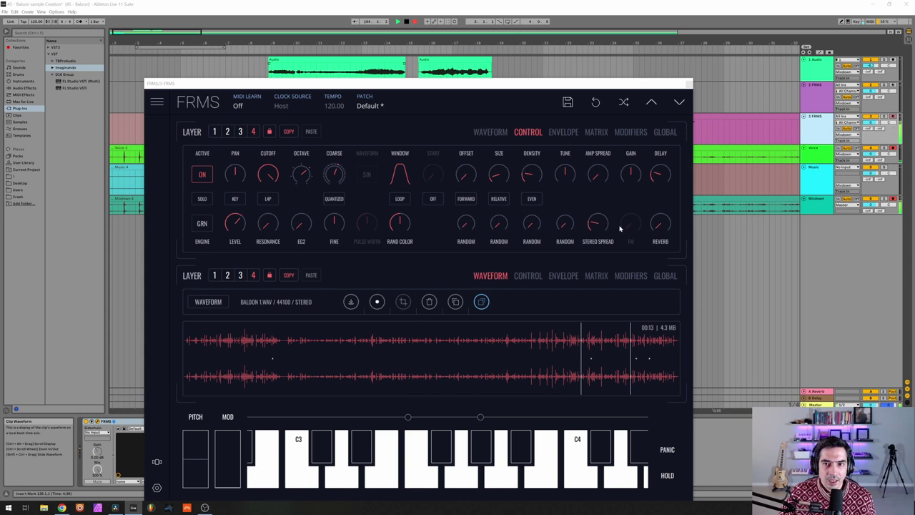
{"action": "left_click_drag", "start_coordinate": [659, 228], "coordinate": [653, 212]}
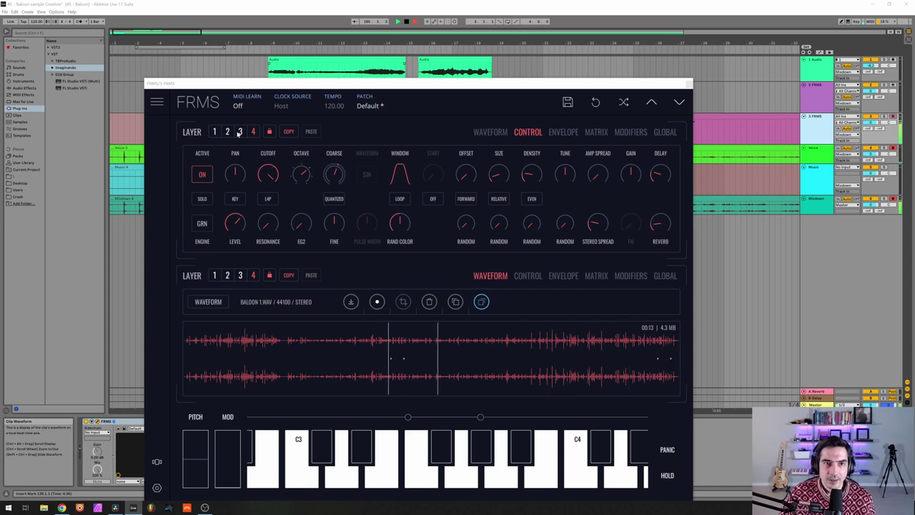
Step: Move through layers 3 and 2, then show the global page with poly mode and 1/4 delay sync
{"action": "left_click", "coordinate": [241, 131]}
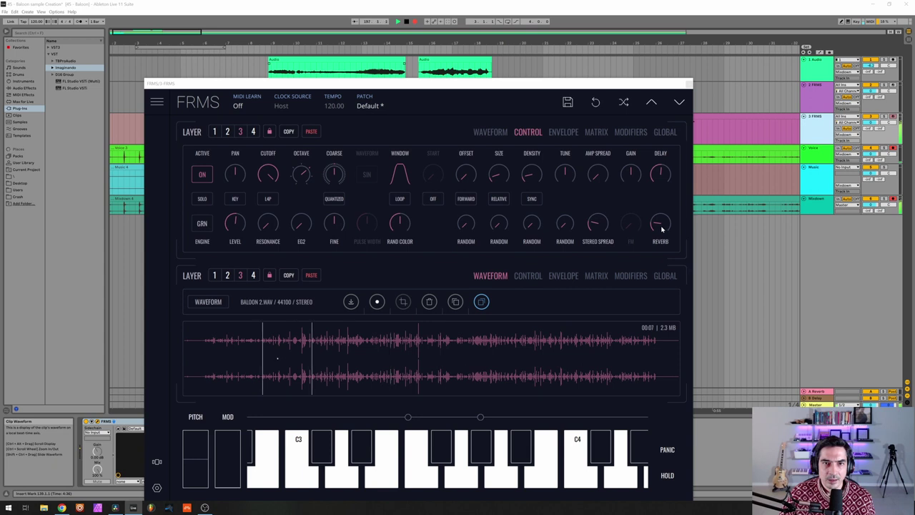
{"action": "left_click", "coordinate": [227, 131]}
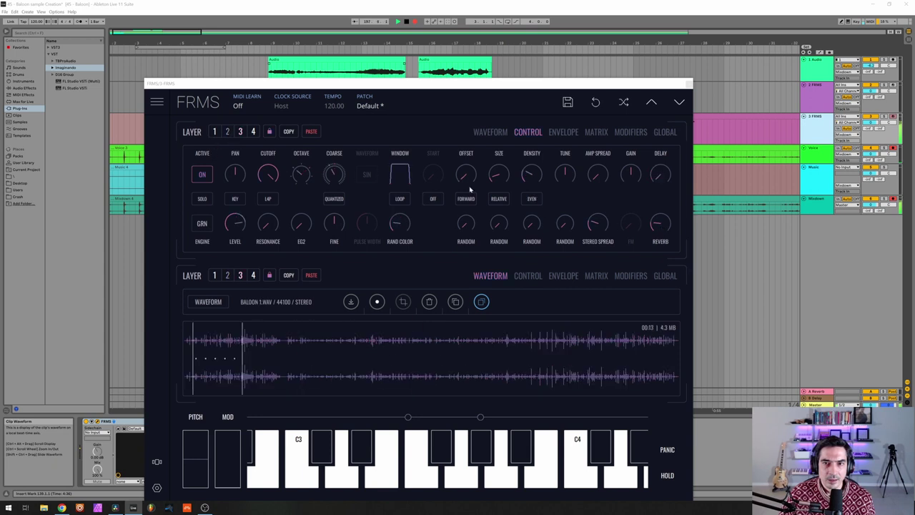
{"action": "left_click", "coordinate": [665, 132]}
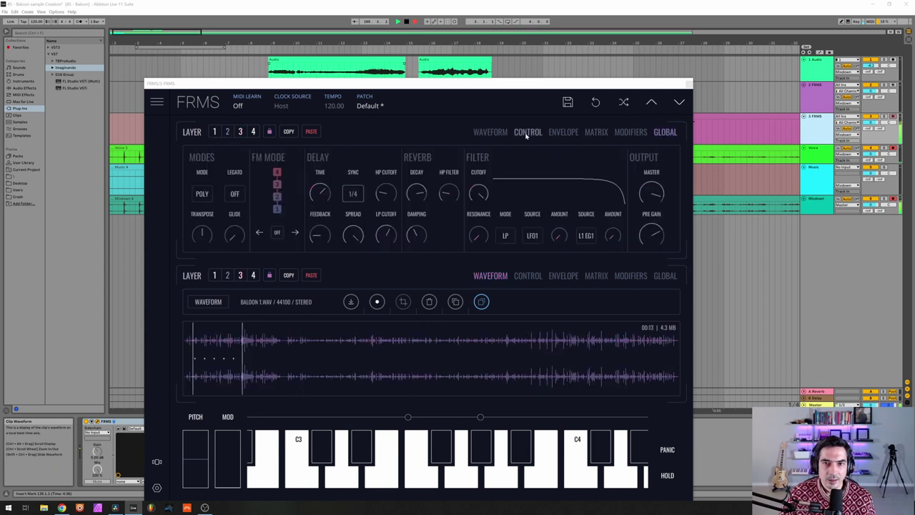